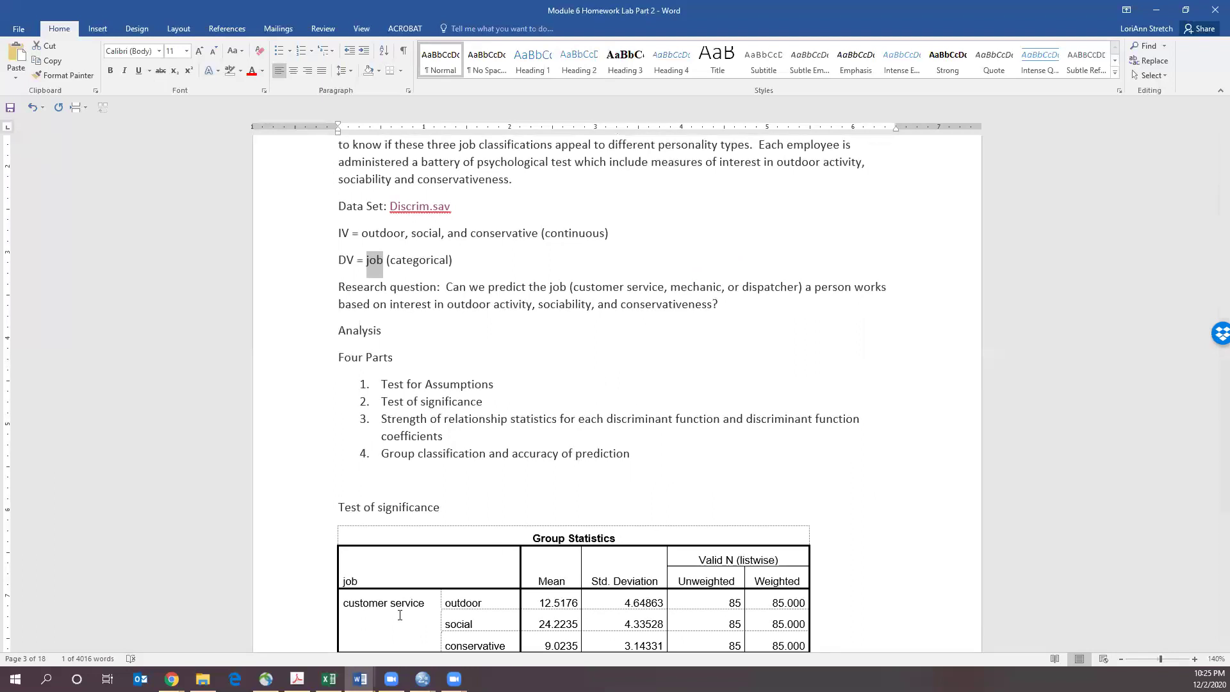
- Minimize the Word documents and File Explorer, and maximize the SPSS Data Editor showing discrim (1).sav
key("alt+Tab")
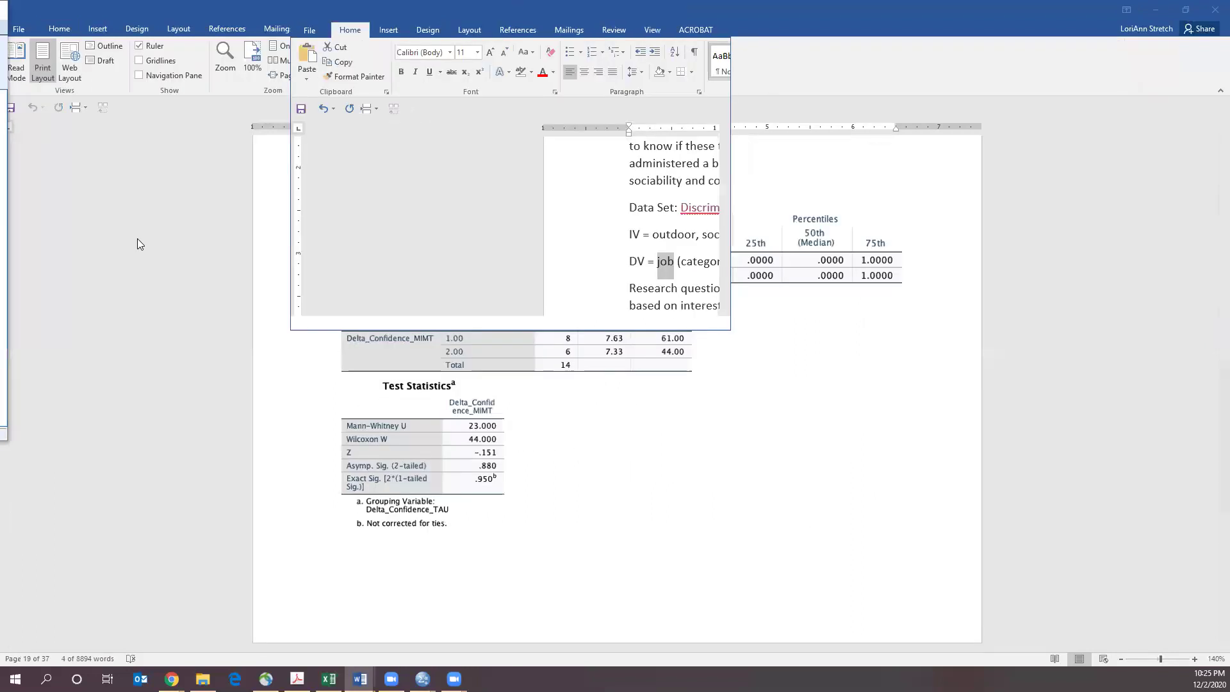
left_click(1156, 11)
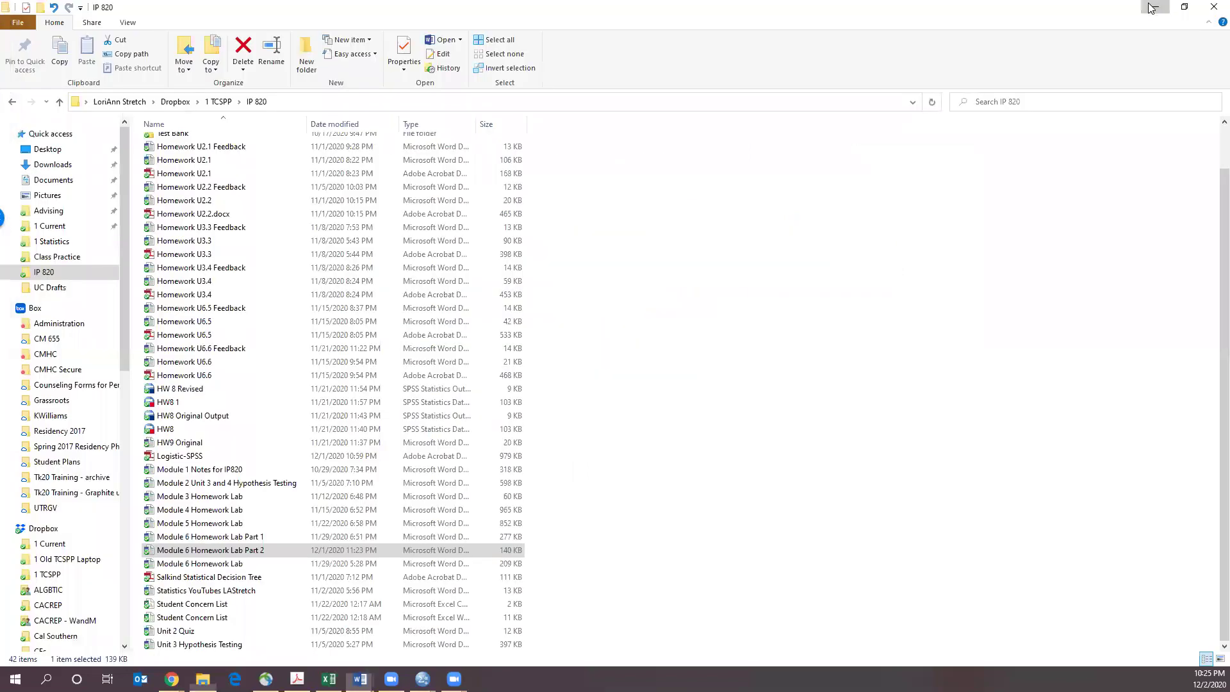
left_click(1152, 8)
mouse_move(422, 680)
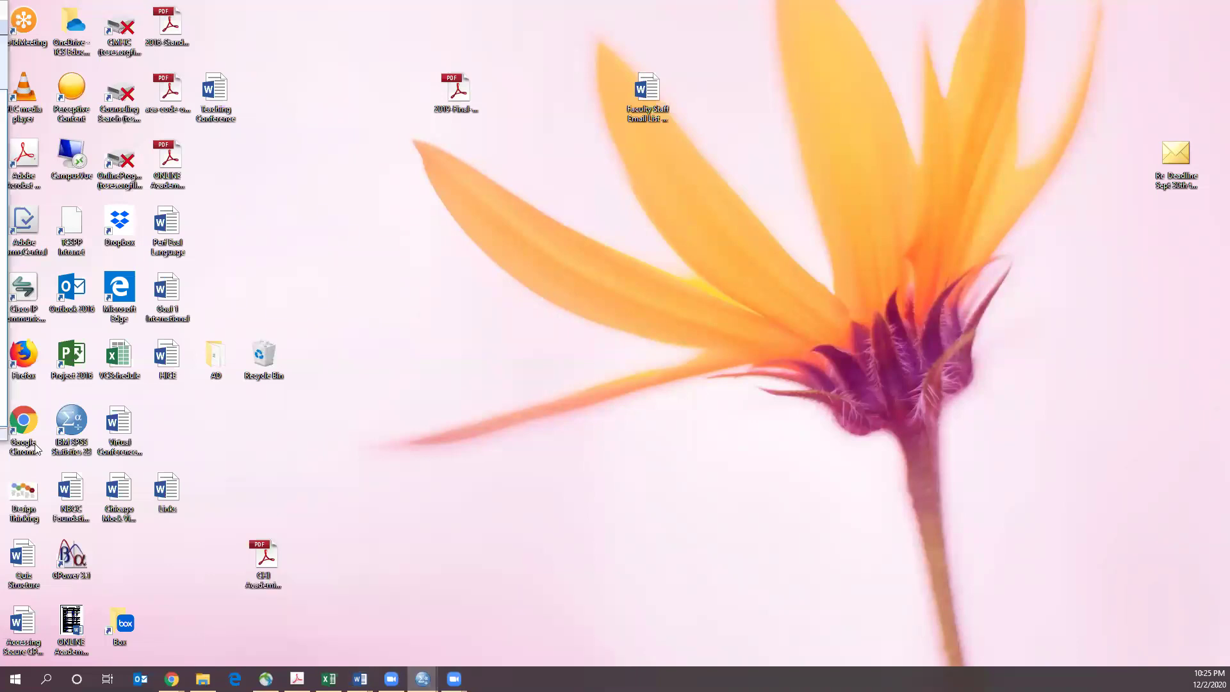
left_click(833, 29)
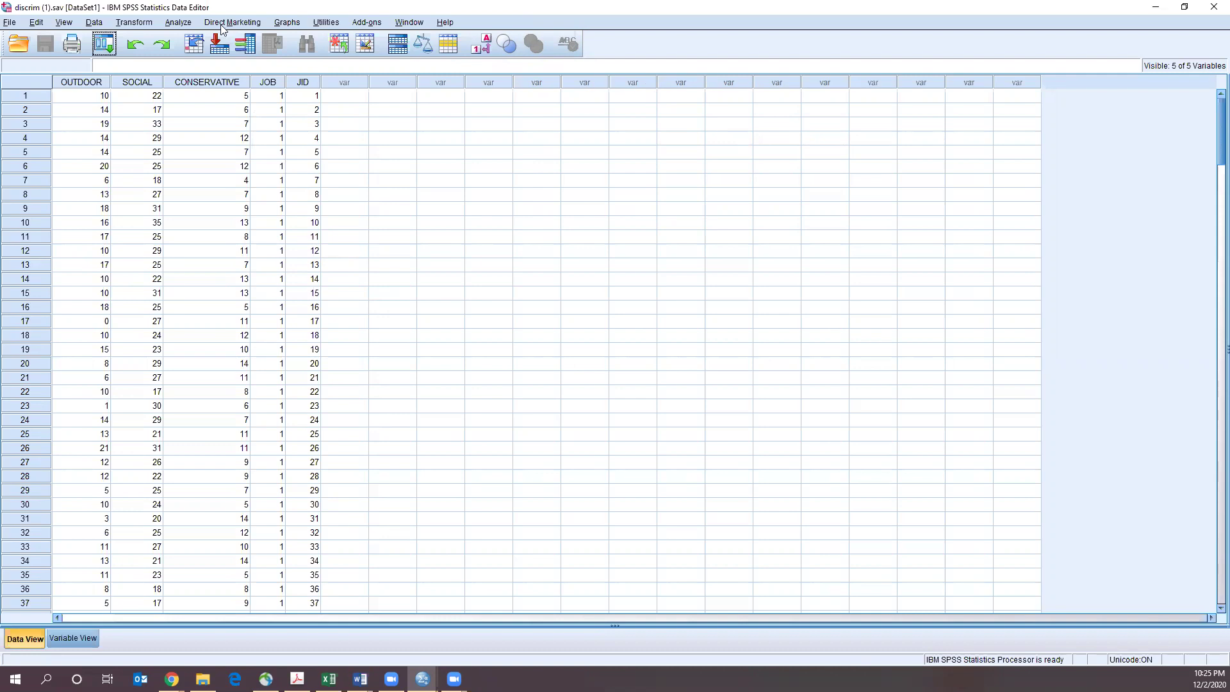
left_click(182, 23)
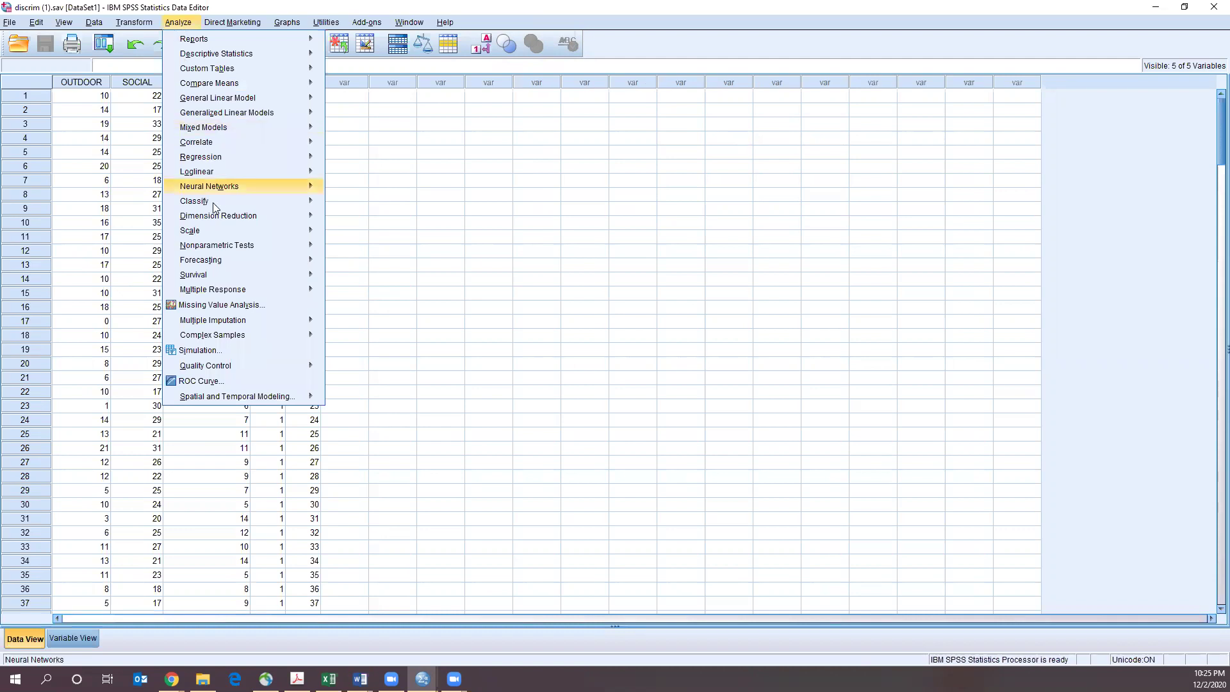
mouse_move(218, 202)
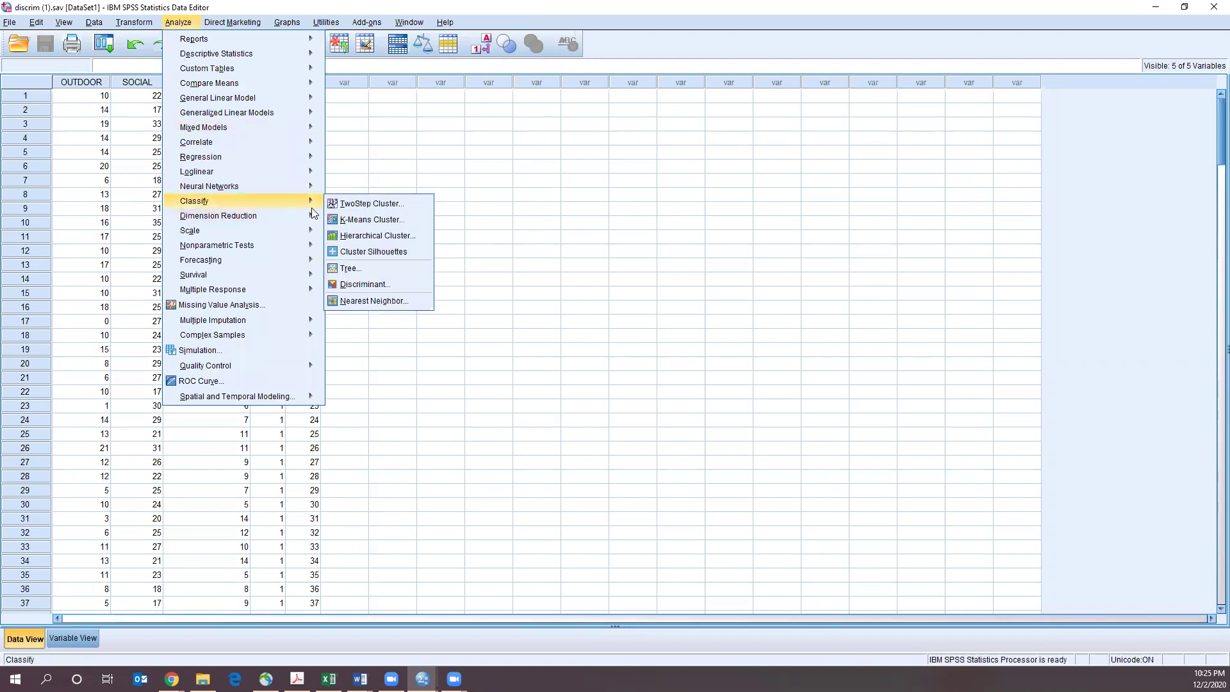
mouse_move(295, 206)
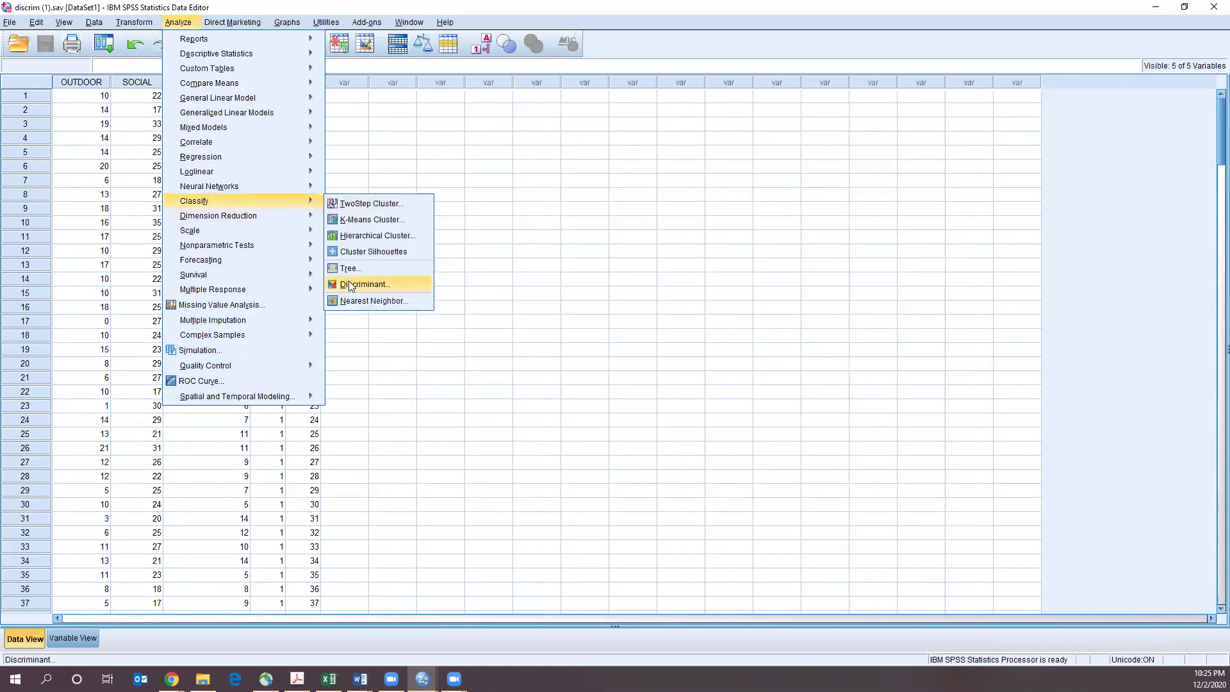
left_click(353, 287)
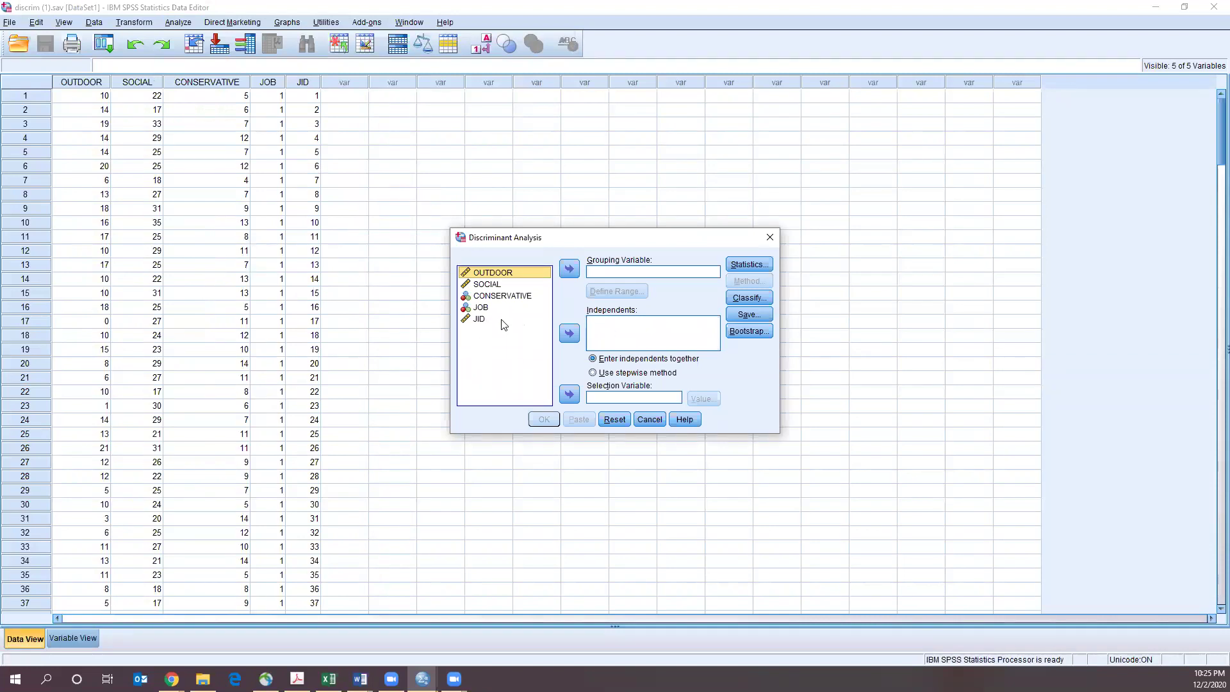
left_click(481, 310)
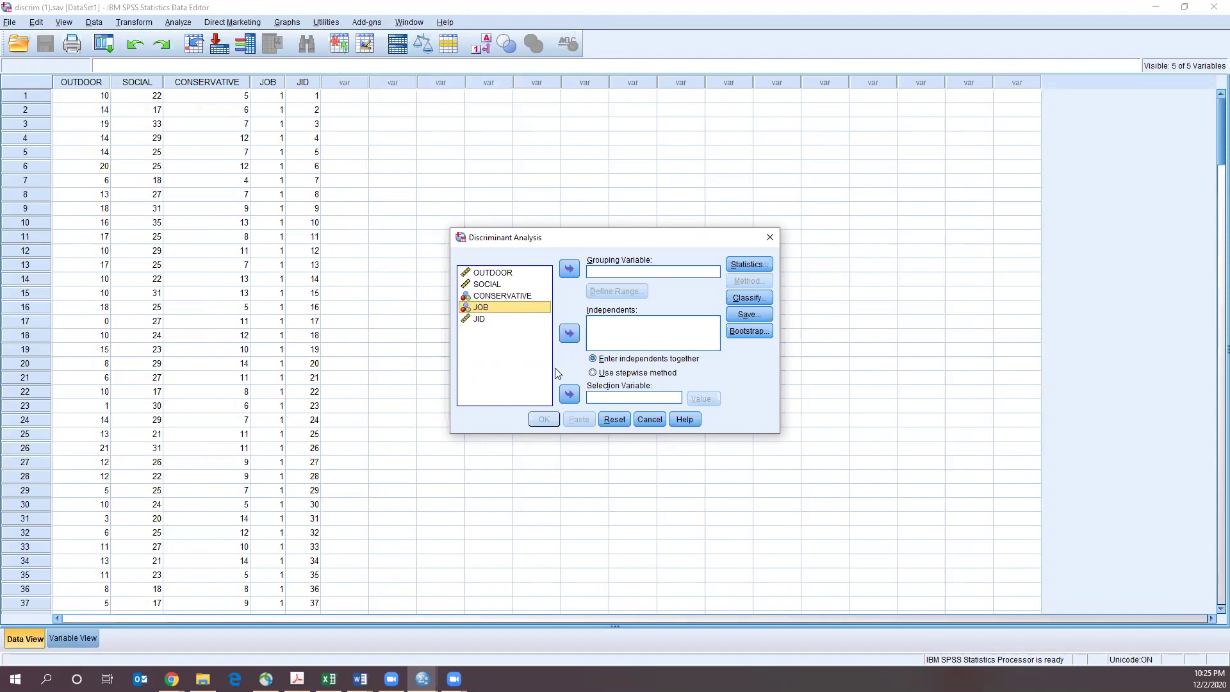
left_click(649, 419)
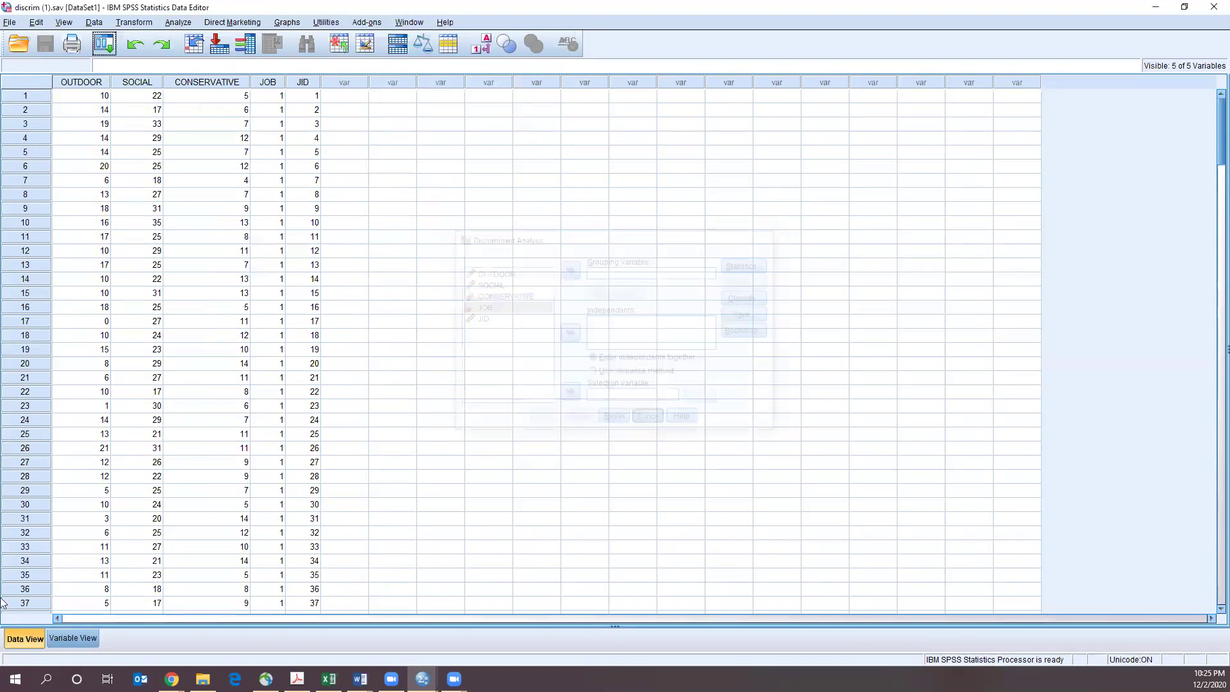
- Change CONSERVATIVE's measurement level from Nominal to Scale in Variable View
left_click(72, 638)
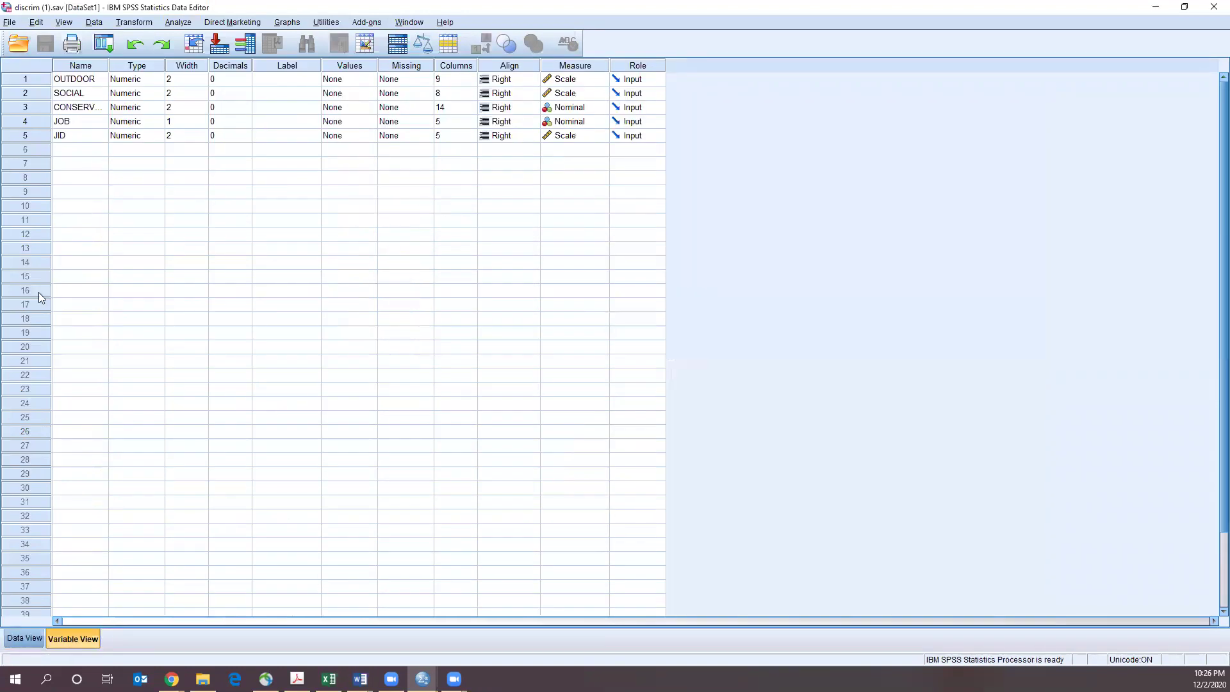
left_click(566, 108)
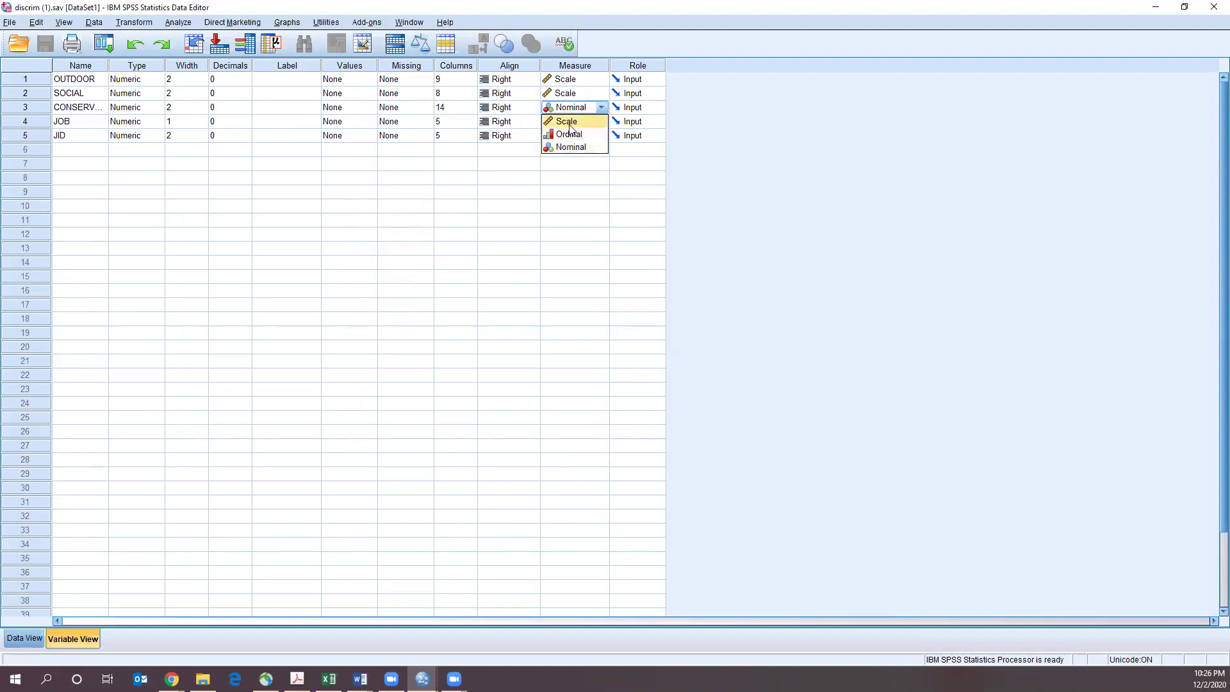
left_click(563, 122)
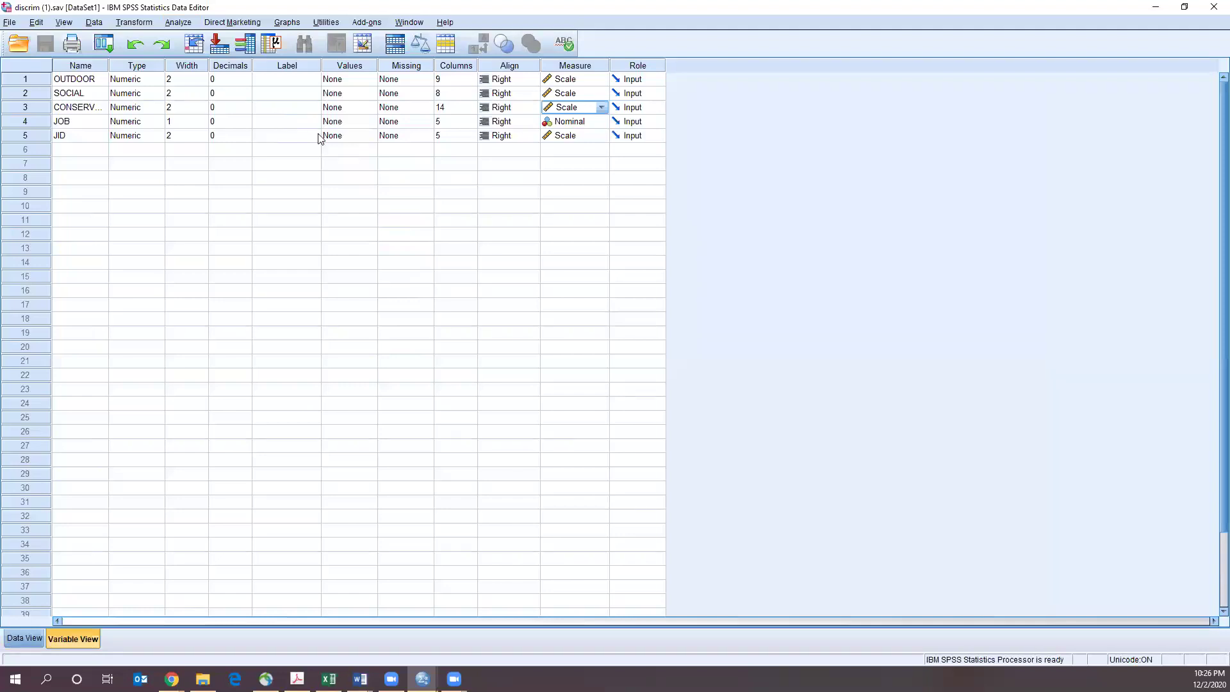
- Check JOB's Value Labels dialog without changes, review JOB's values in Data View, and return to Variable View
left_click(367, 123)
left_click(369, 122)
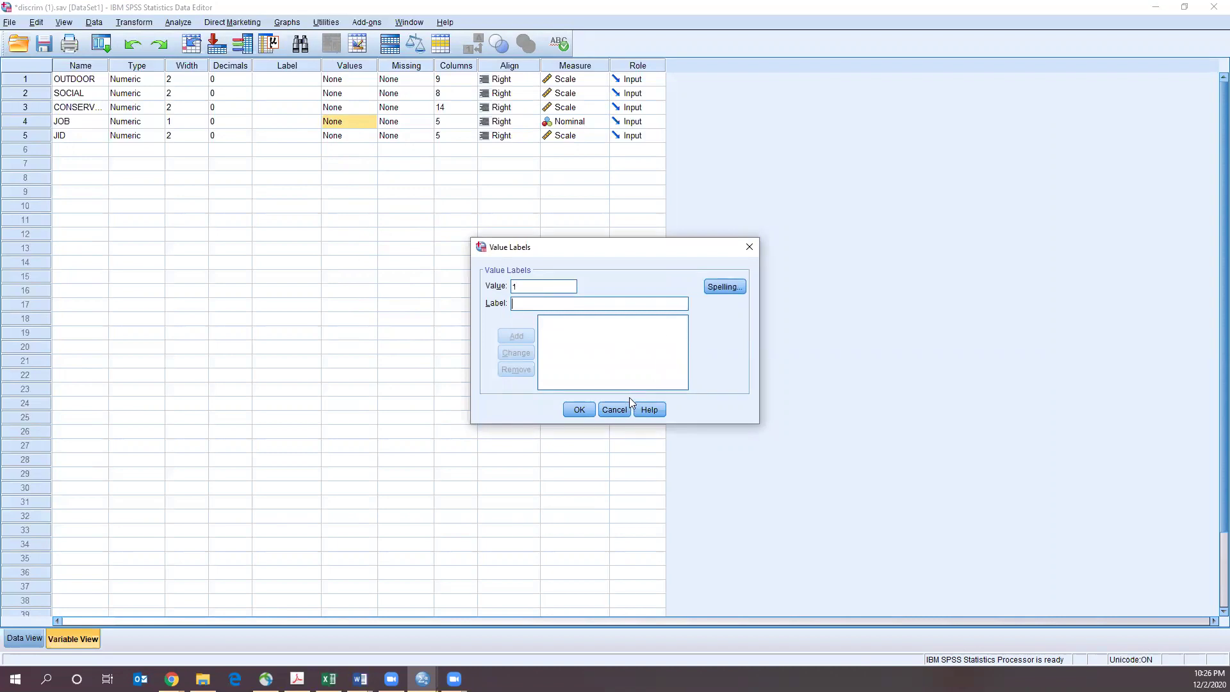
left_click(615, 410)
left_click(25, 638)
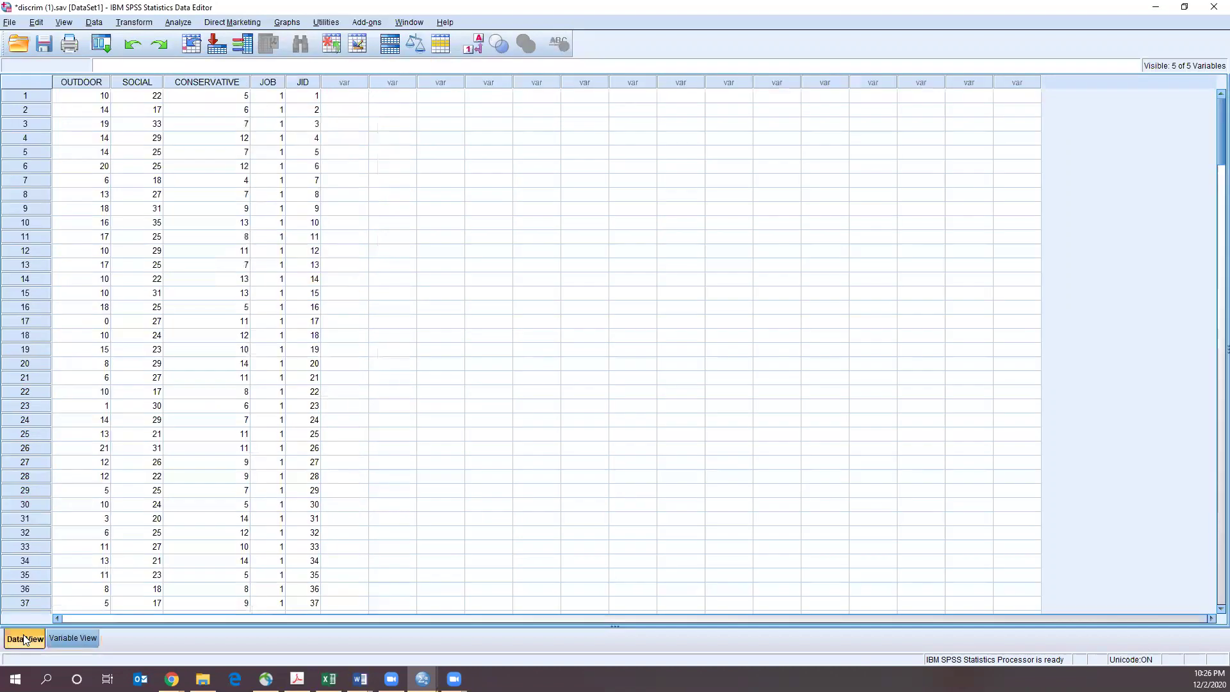
scroll(321, 417, "down", 6)
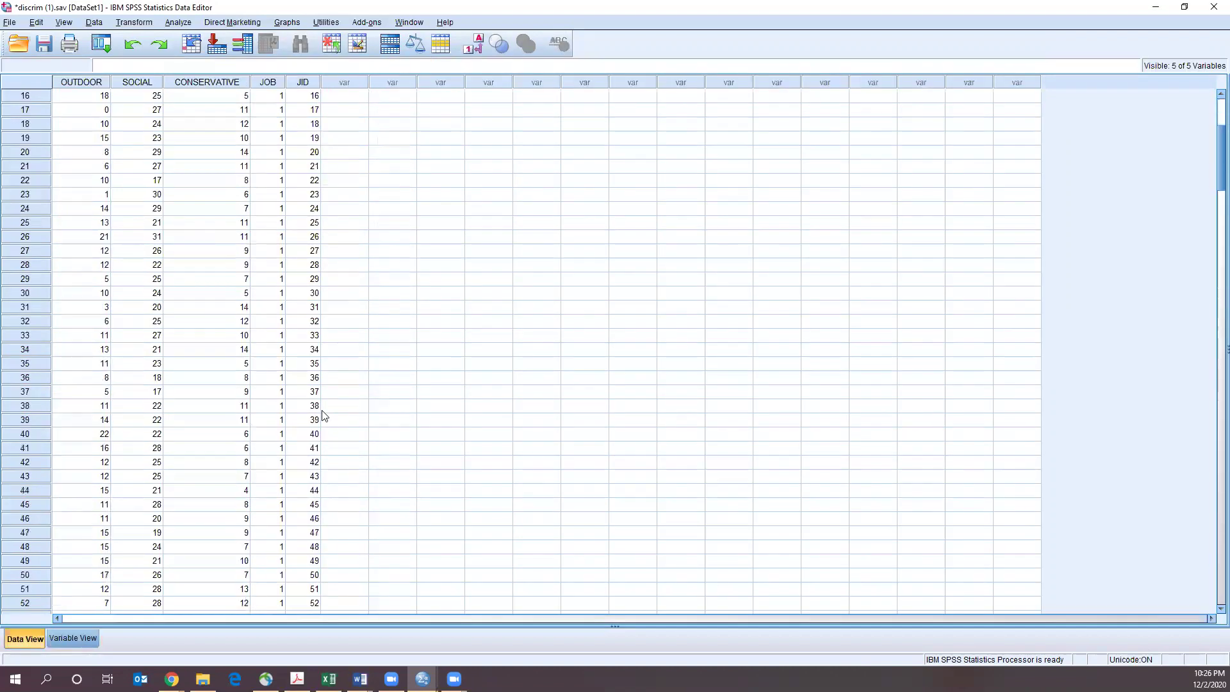
scroll(302, 396, "down", 13)
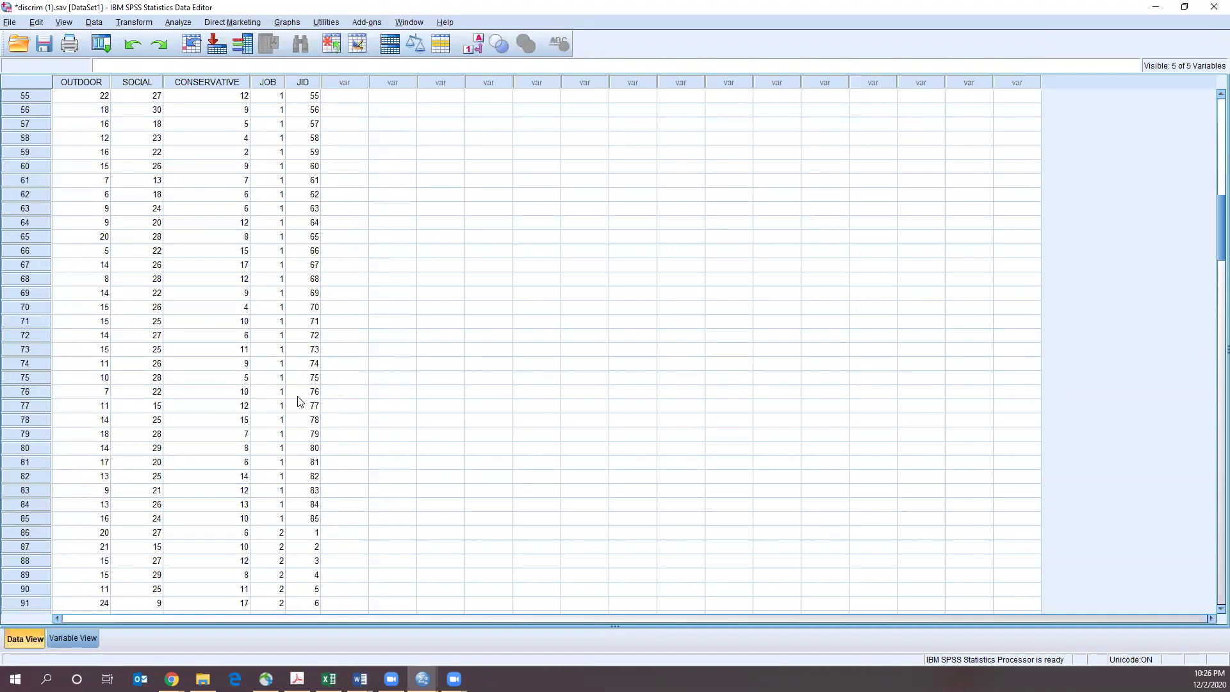
left_click(61, 638)
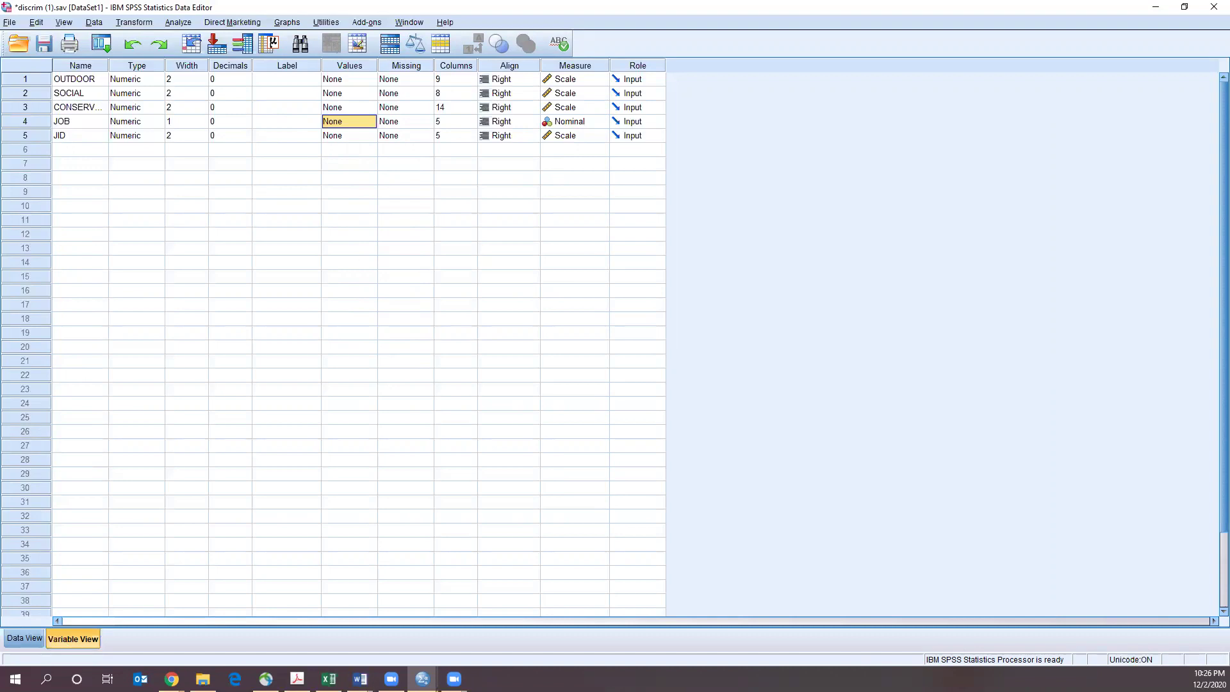
- Label JOB's values 1 = customer service, 2 = mechanic and 3 = dispatcher
left_click(373, 122)
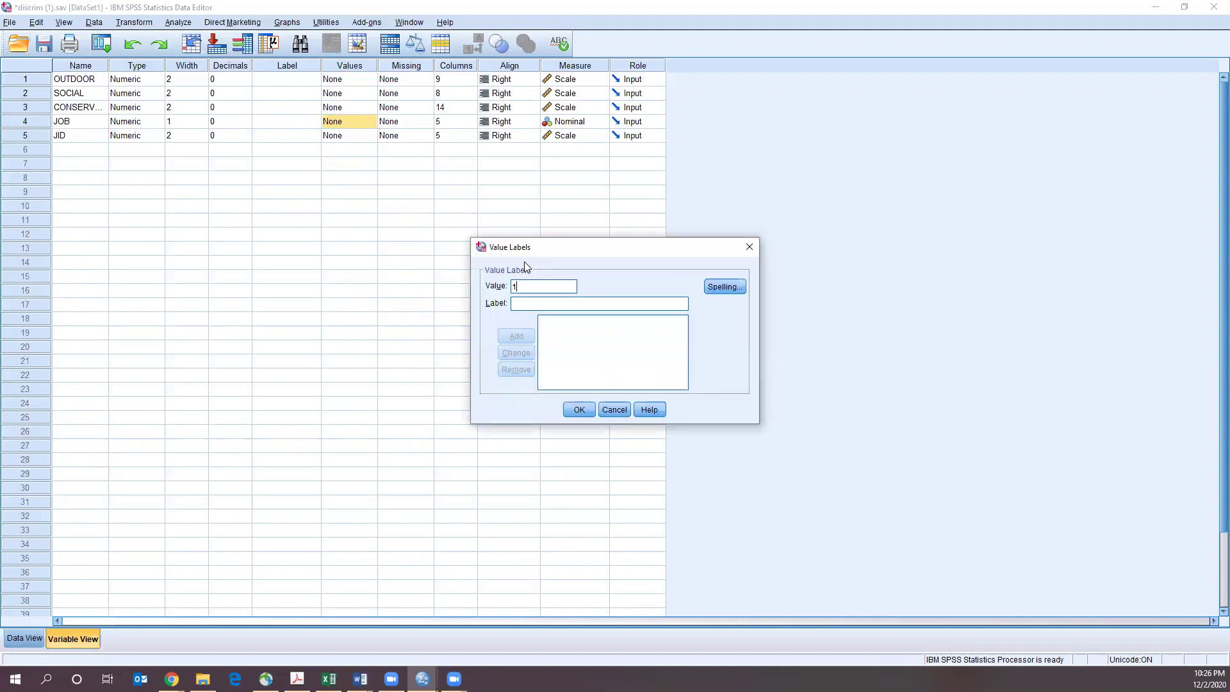
left_click(523, 306)
type("customer service")
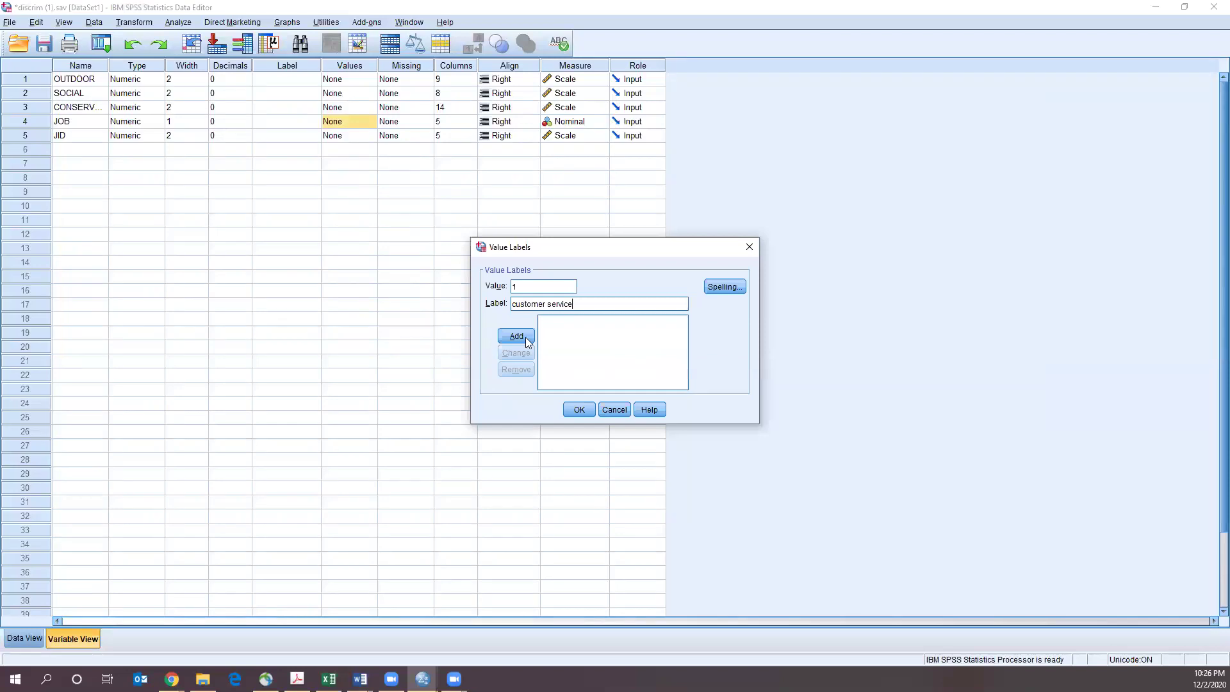
key("Return")
type("2")
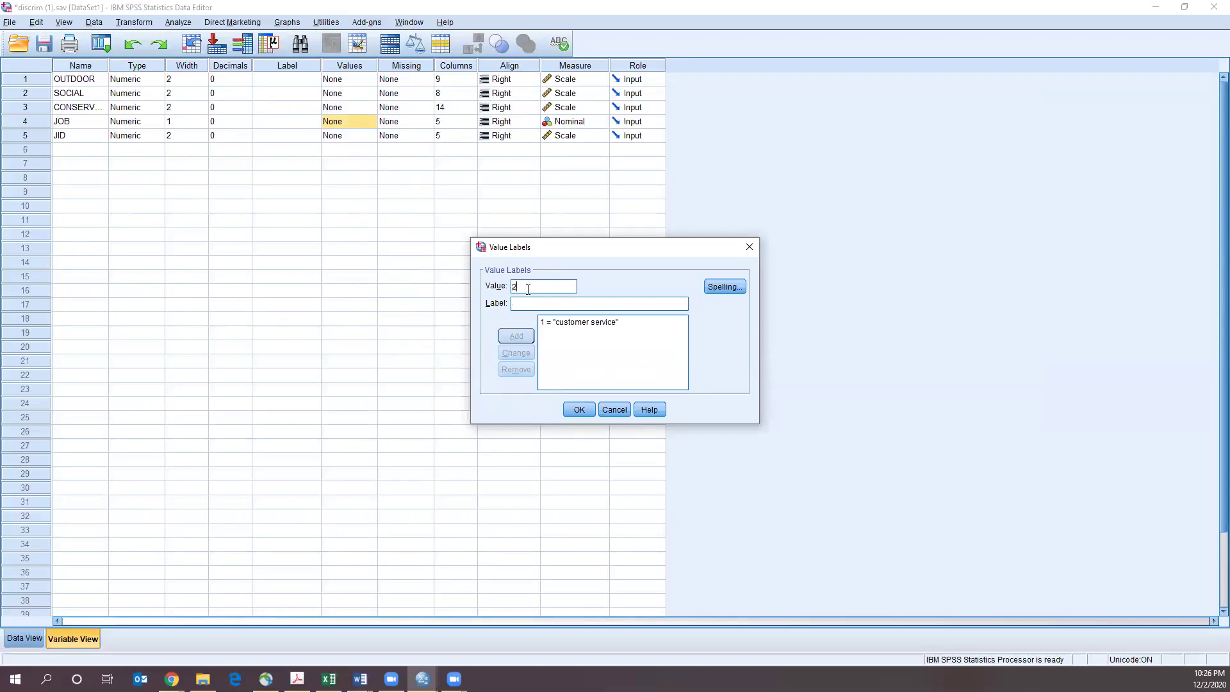
key("Tab")
type("mechanic")
left_click(517, 335)
type("3")
type("dispatcher")
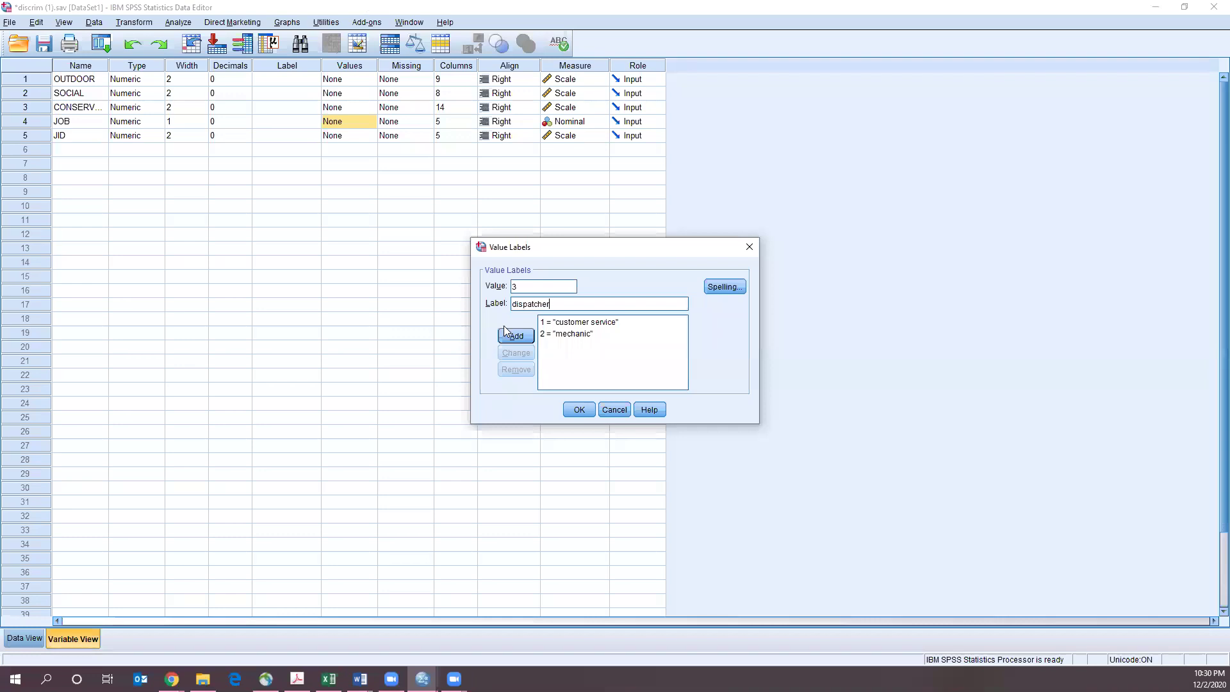
left_click(511, 337)
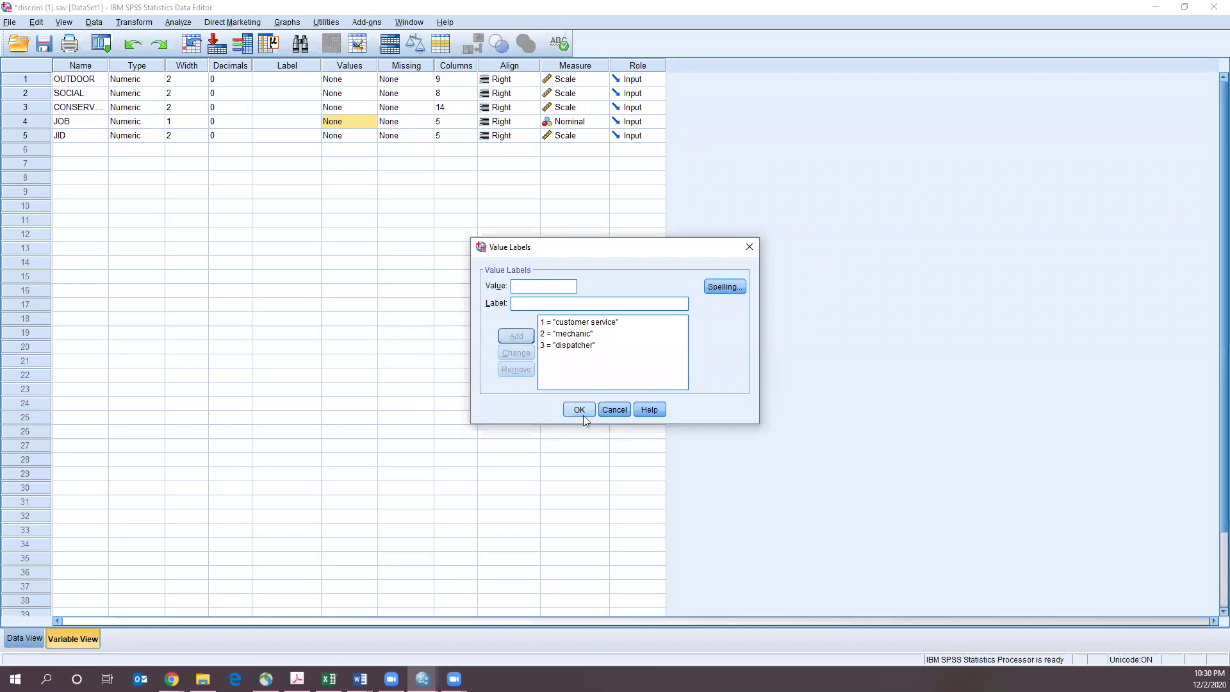
left_click(580, 410)
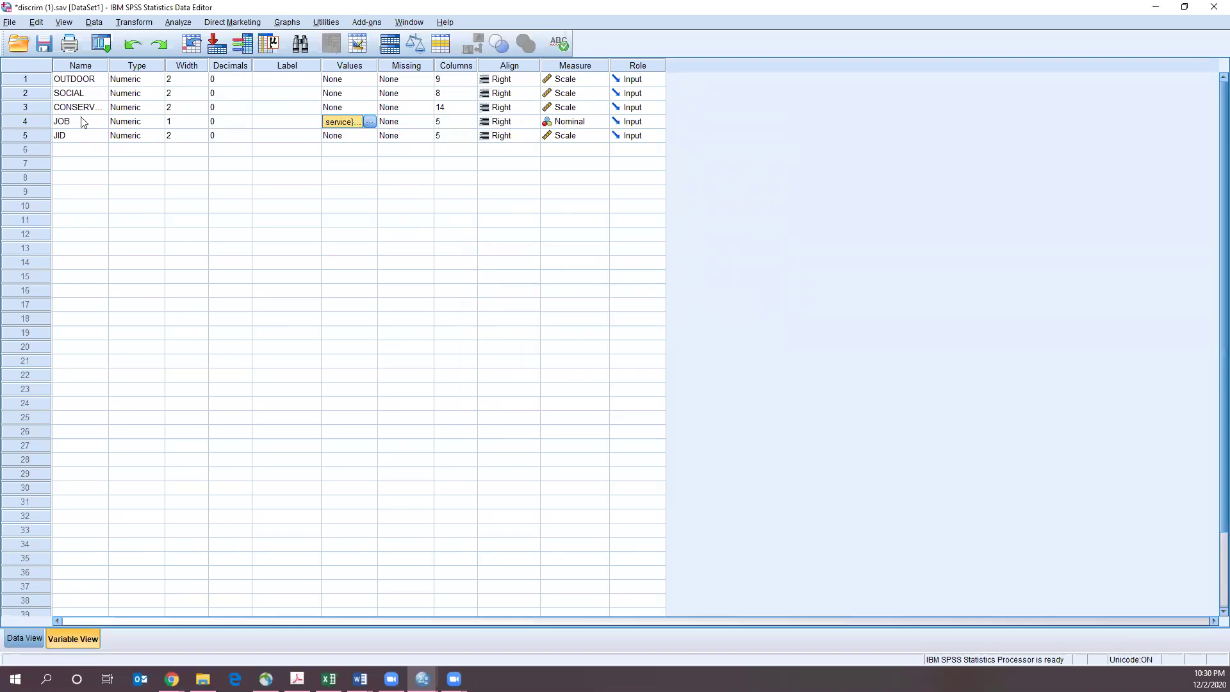
left_click(24, 637)
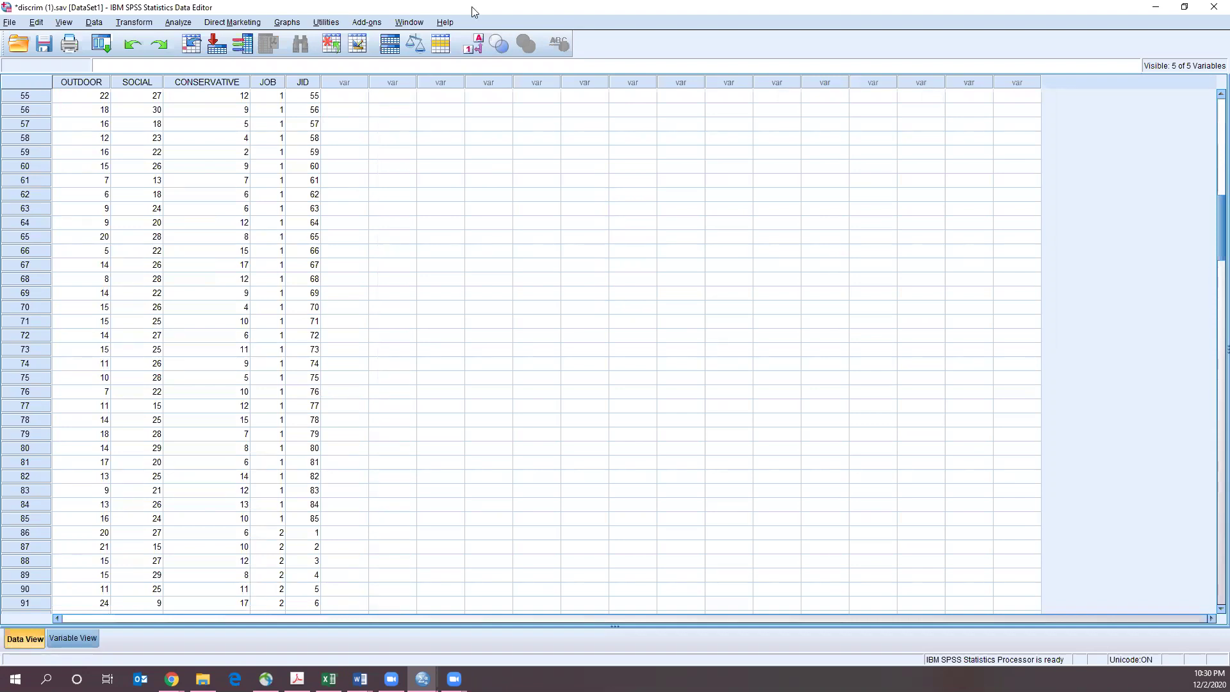
- Start a Discriminant Analysis grouped by JOB with range 1 to 3
left_click(178, 23)
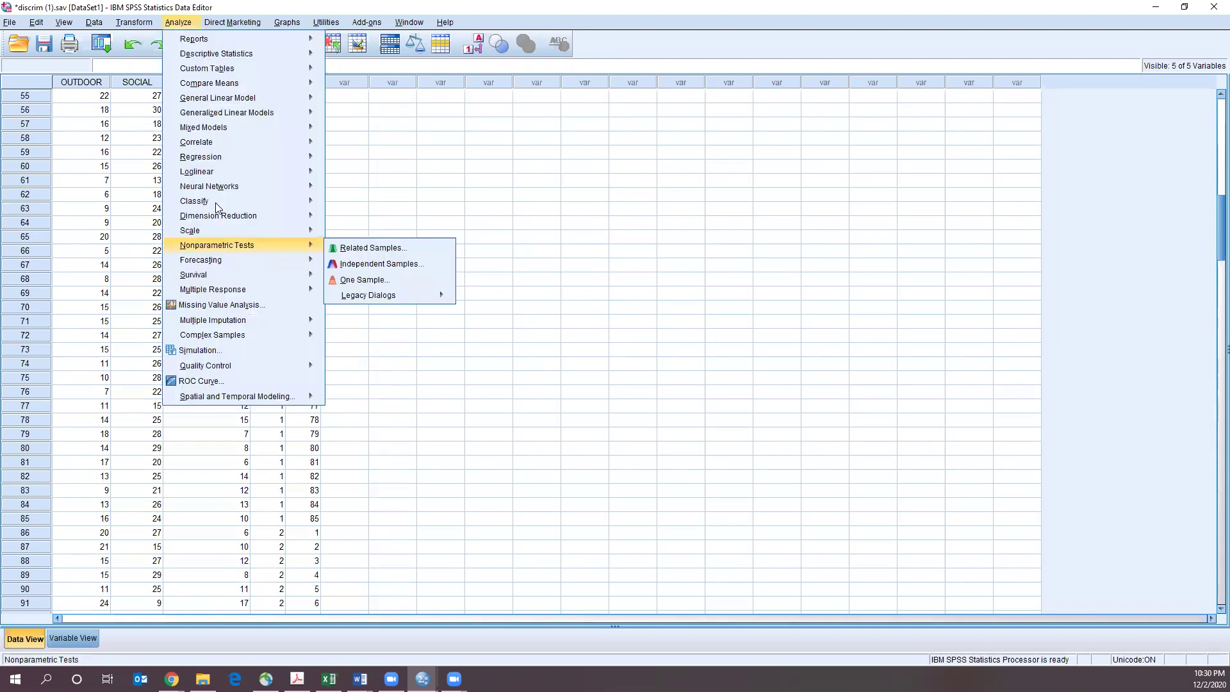
mouse_move(313, 204)
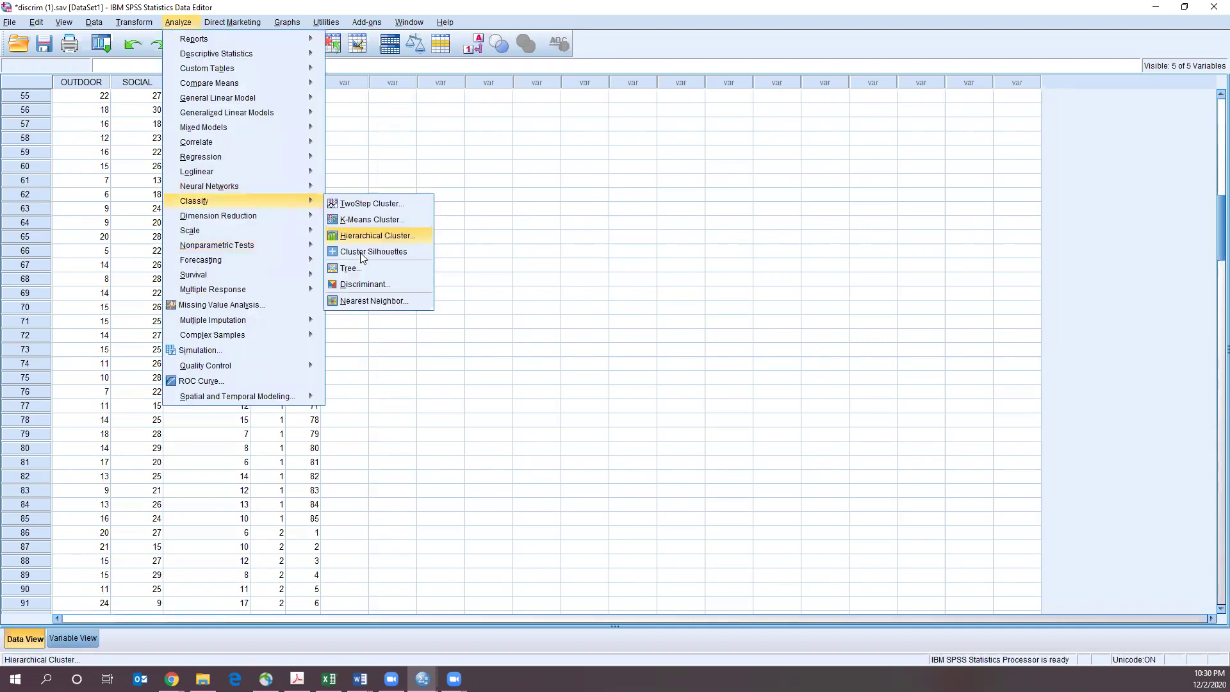
left_click(361, 286)
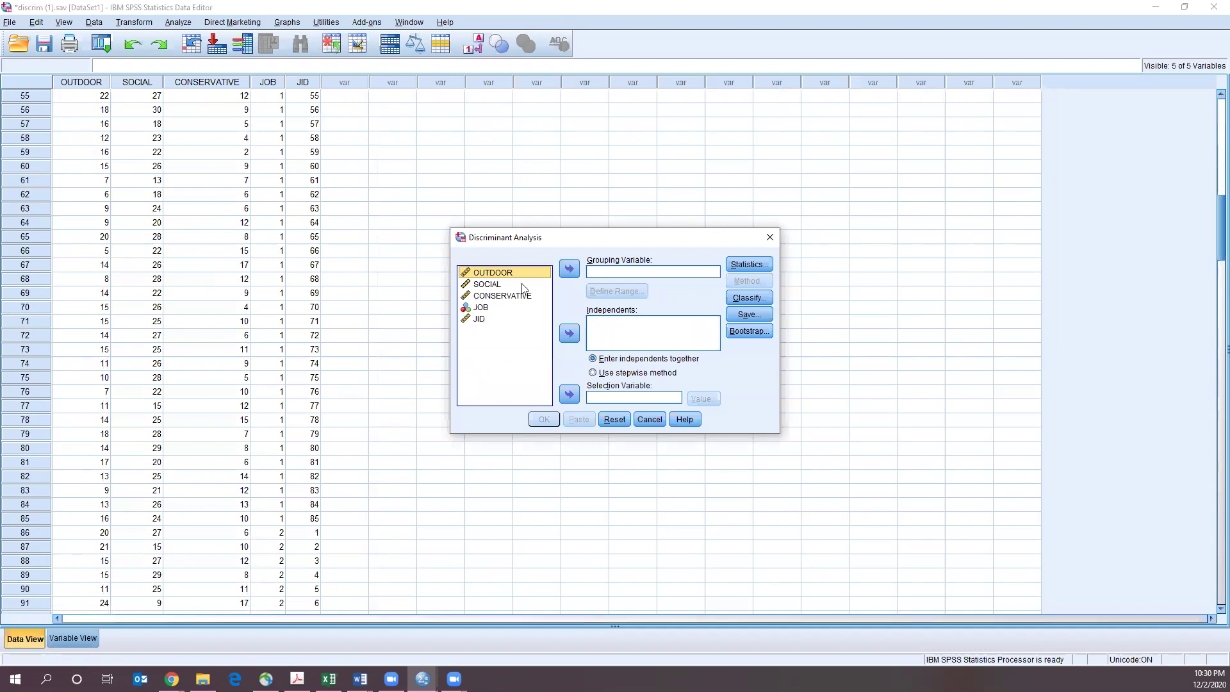
left_click(565, 272)
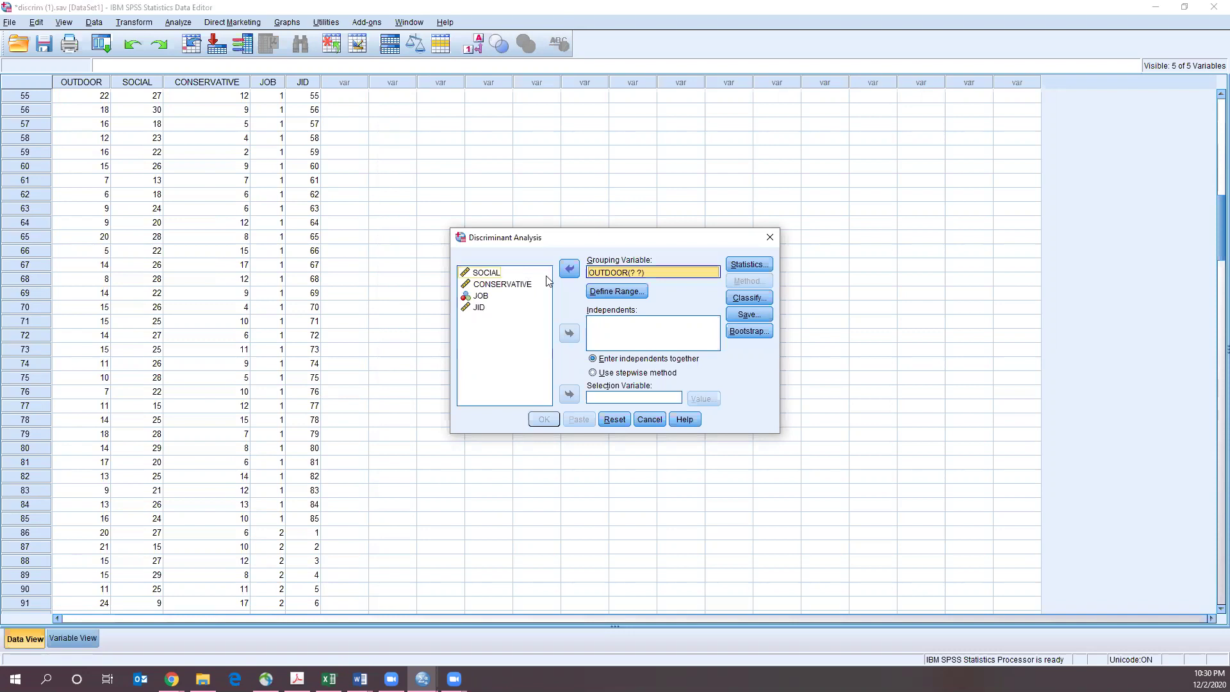
left_click(570, 269)
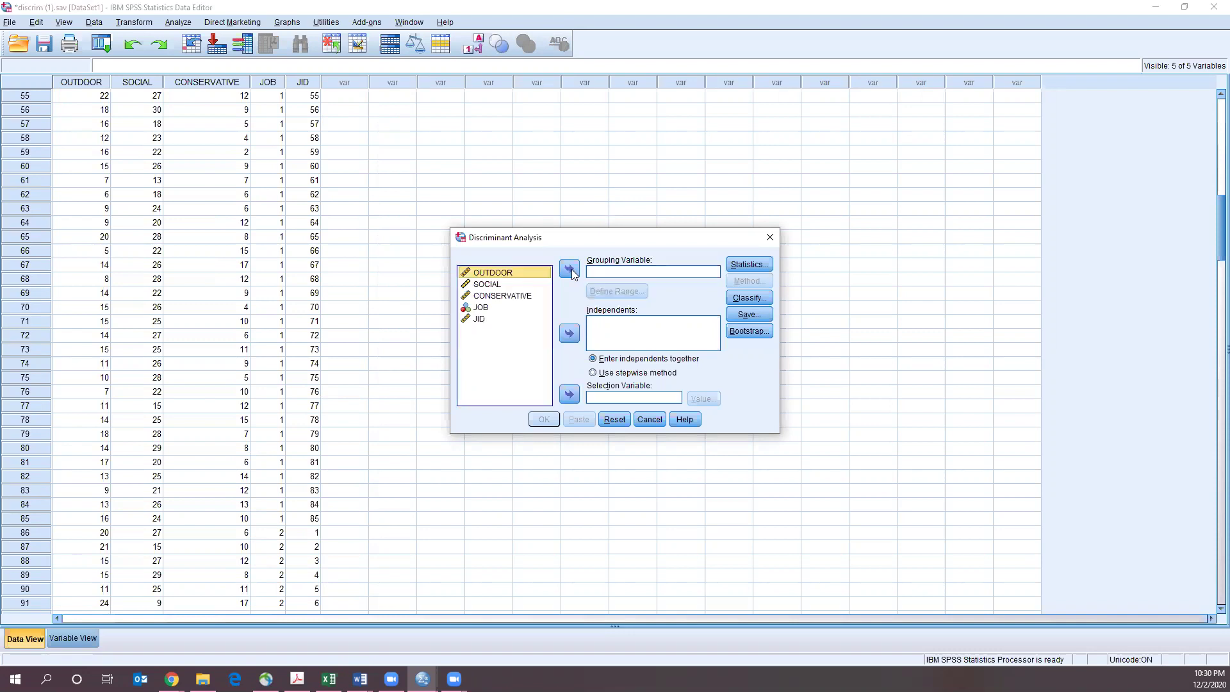
left_click(532, 307)
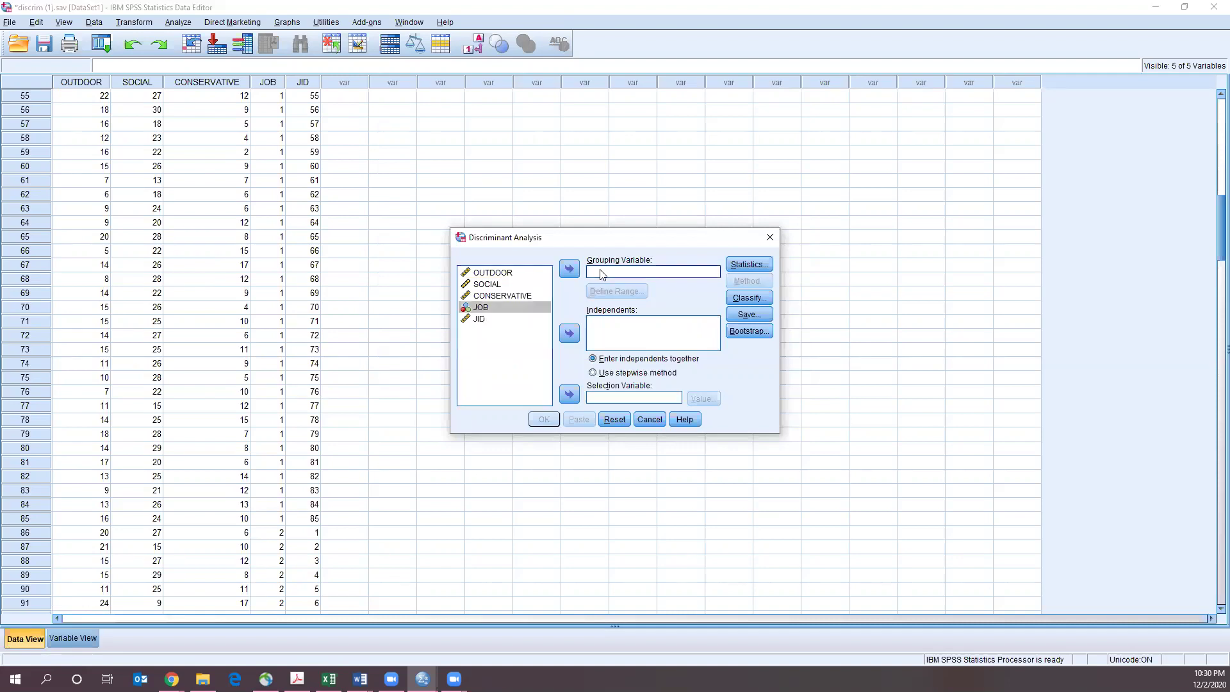
left_click(571, 270)
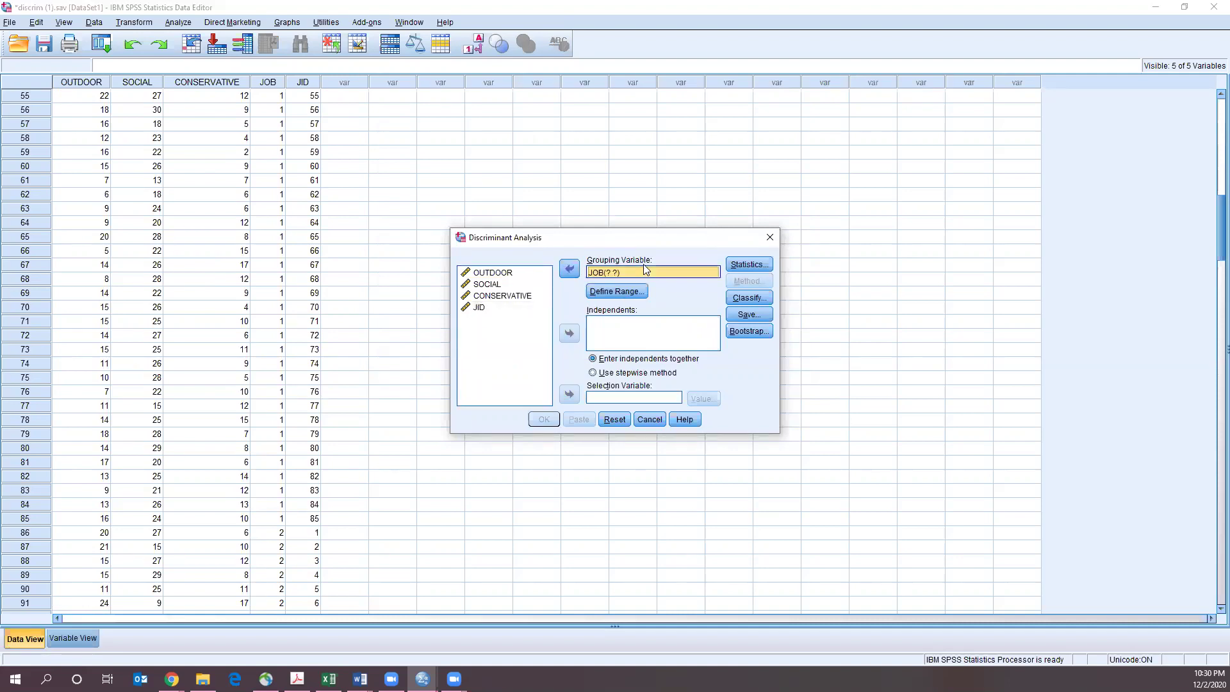
left_click(618, 290)
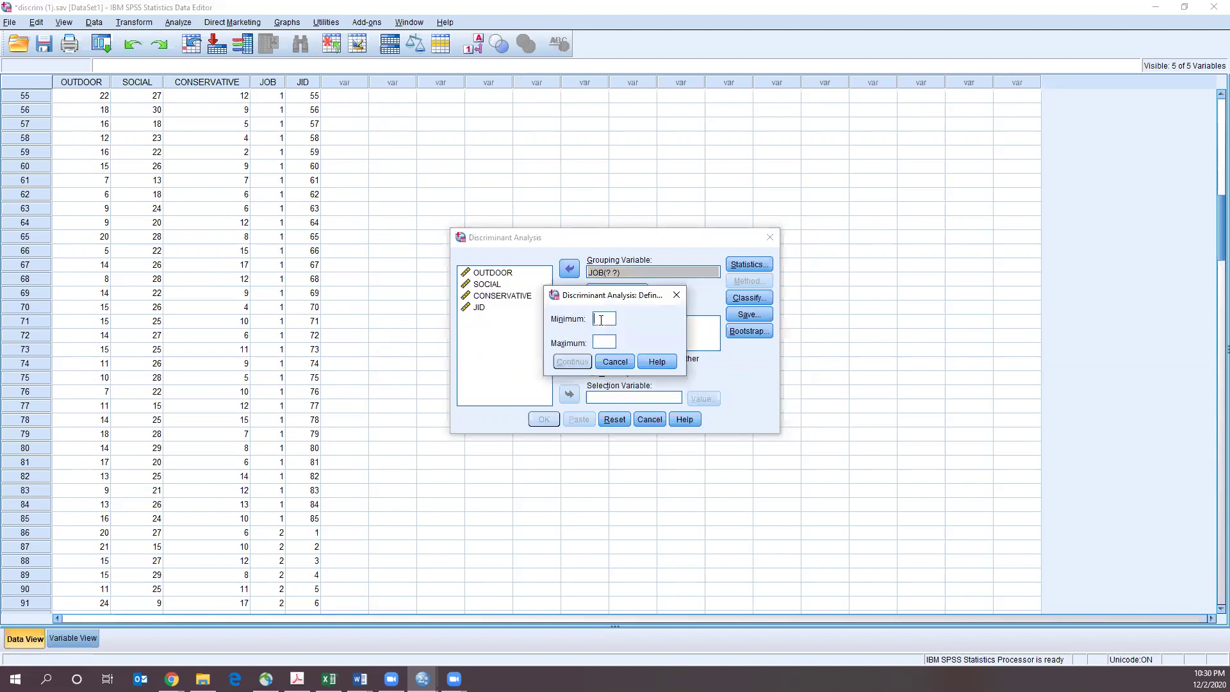
type("12")
left_click(573, 363)
- Enter OUTDOOR, SOCIAL and CONSERVATIVE as the independent variables
left_click(490, 273)
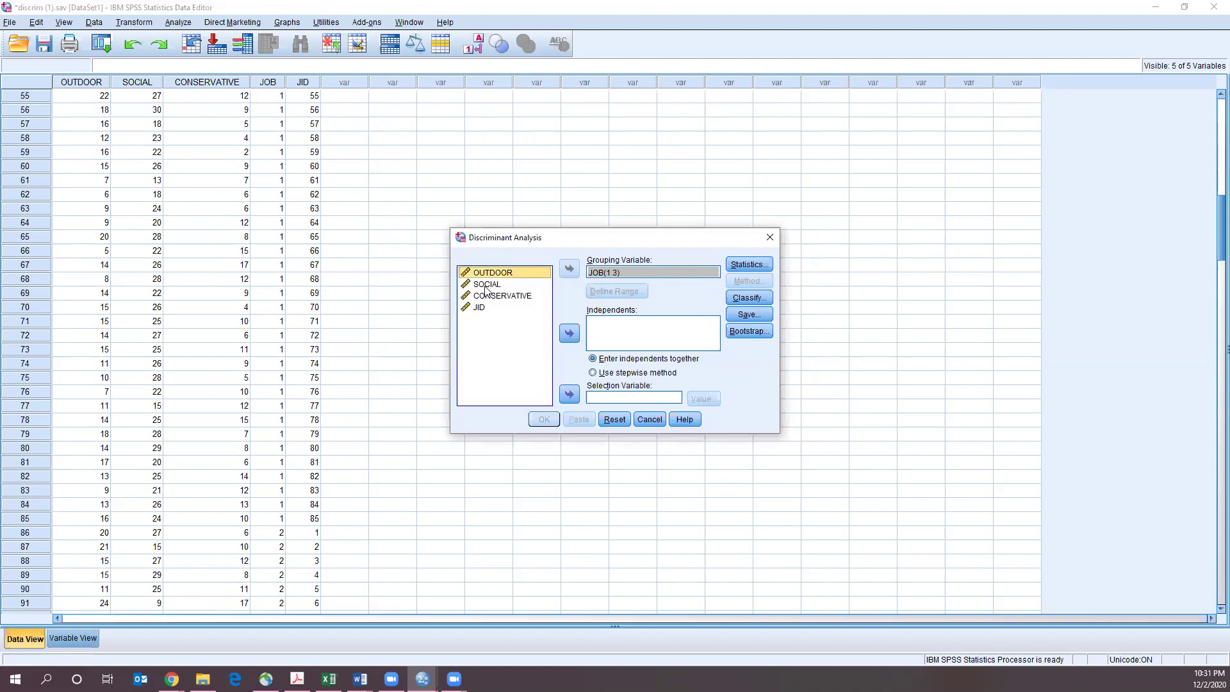
left_click(487, 284, "shift")
key("shift+Down")
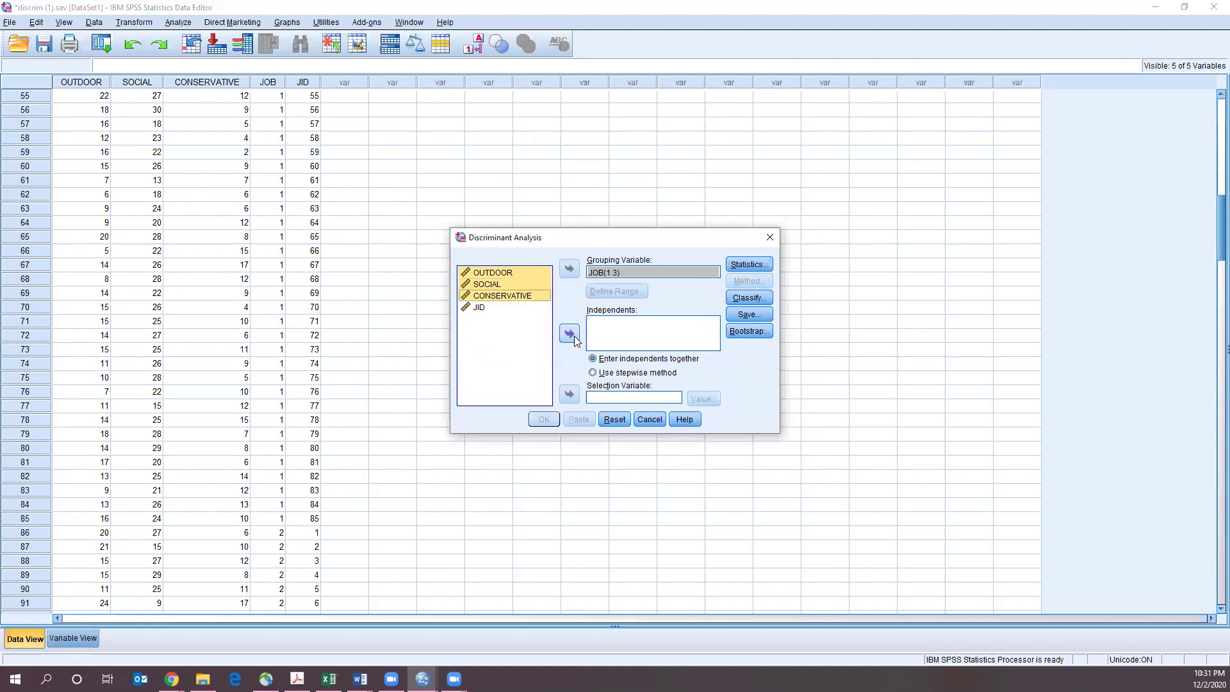
left_click(569, 333)
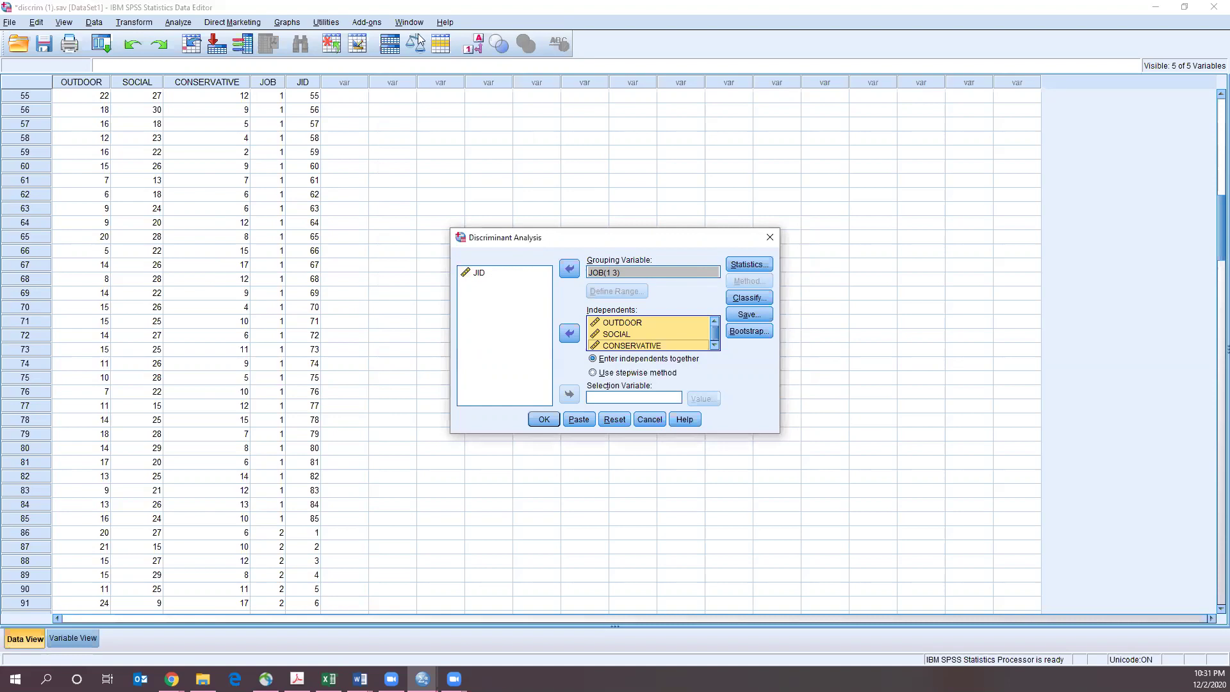
left_click(749, 265)
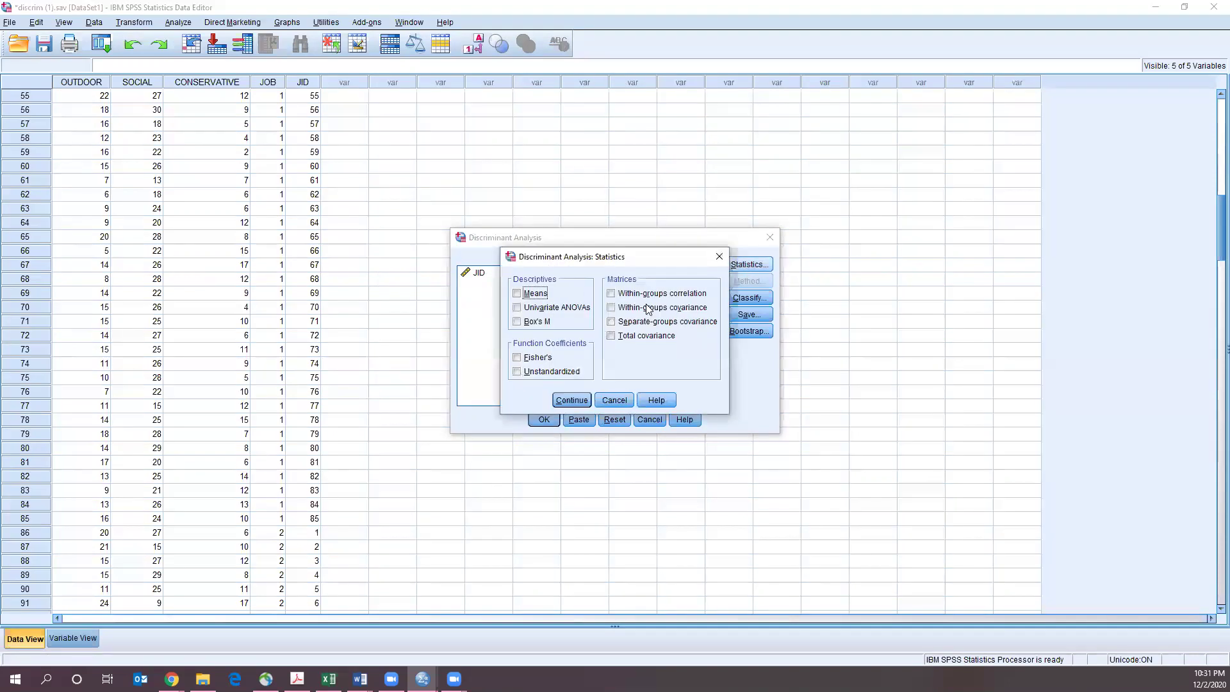
- Request Means, Univariate ANOVAs, Box's M, Fisher's and Unstandardized coefficients, and within-groups correlation
left_click(518, 295)
left_click(517, 308)
left_click(518, 322)
left_click(518, 358)
left_click(532, 373)
left_click(690, 299)
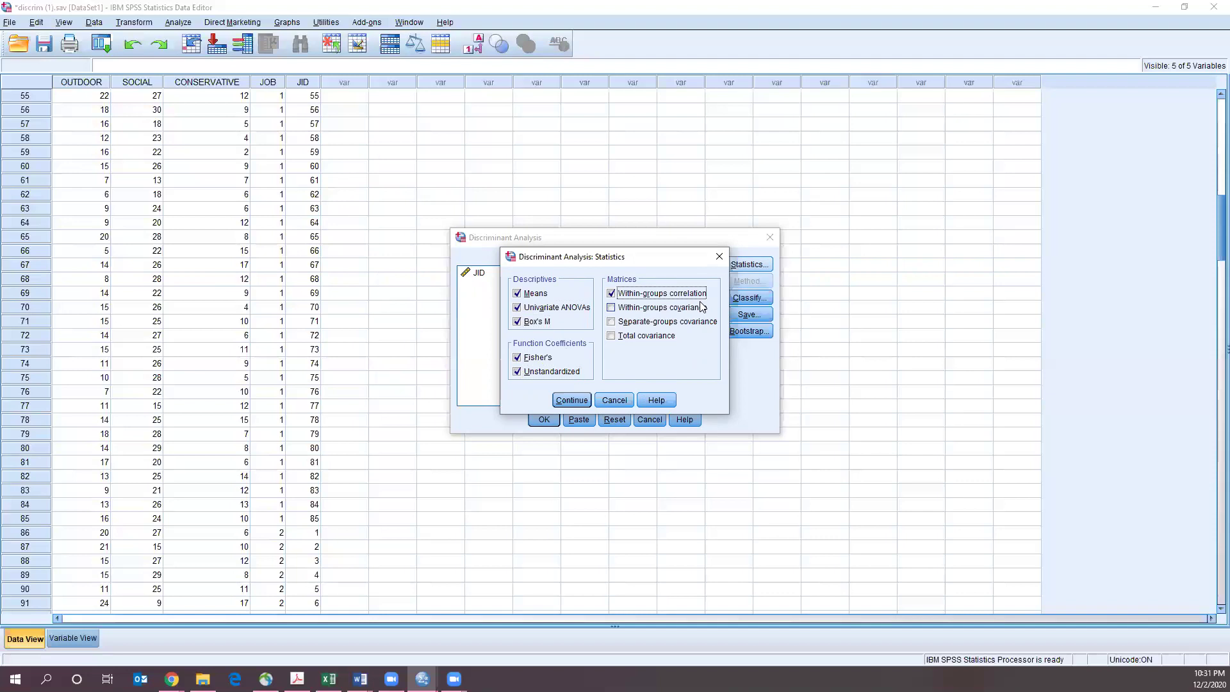
left_click(588, 398)
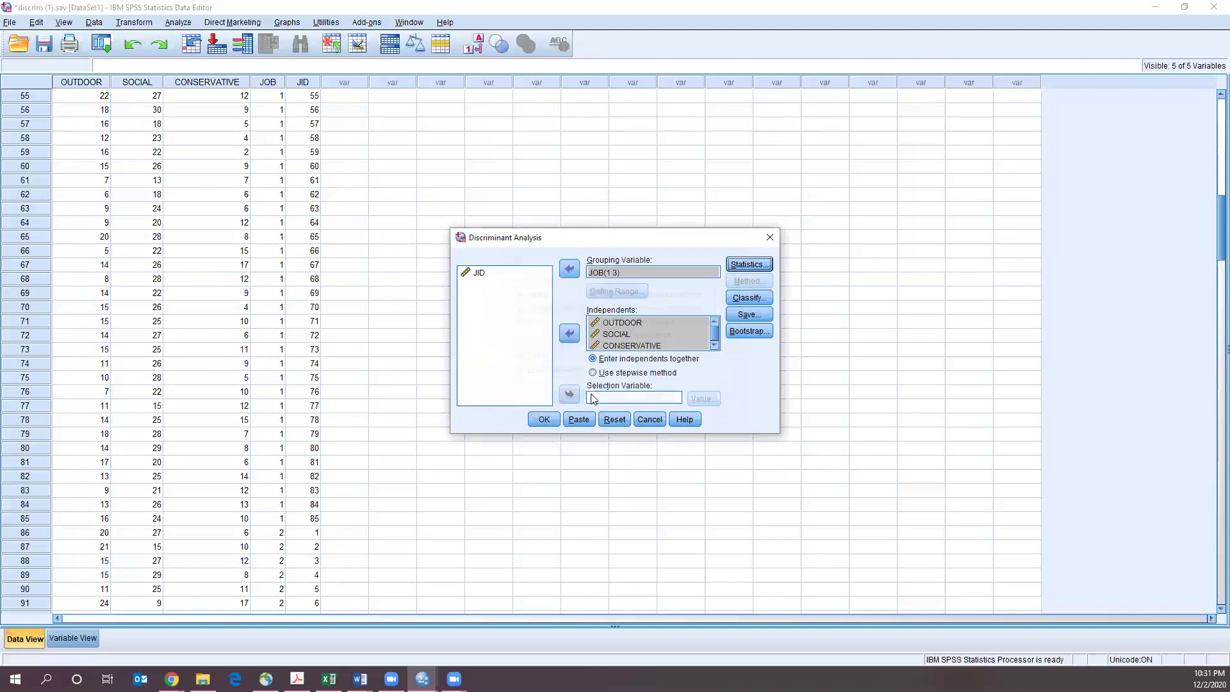
- Add a classification summary table, leave-one-out classification and a combined-groups plot
left_click(745, 300)
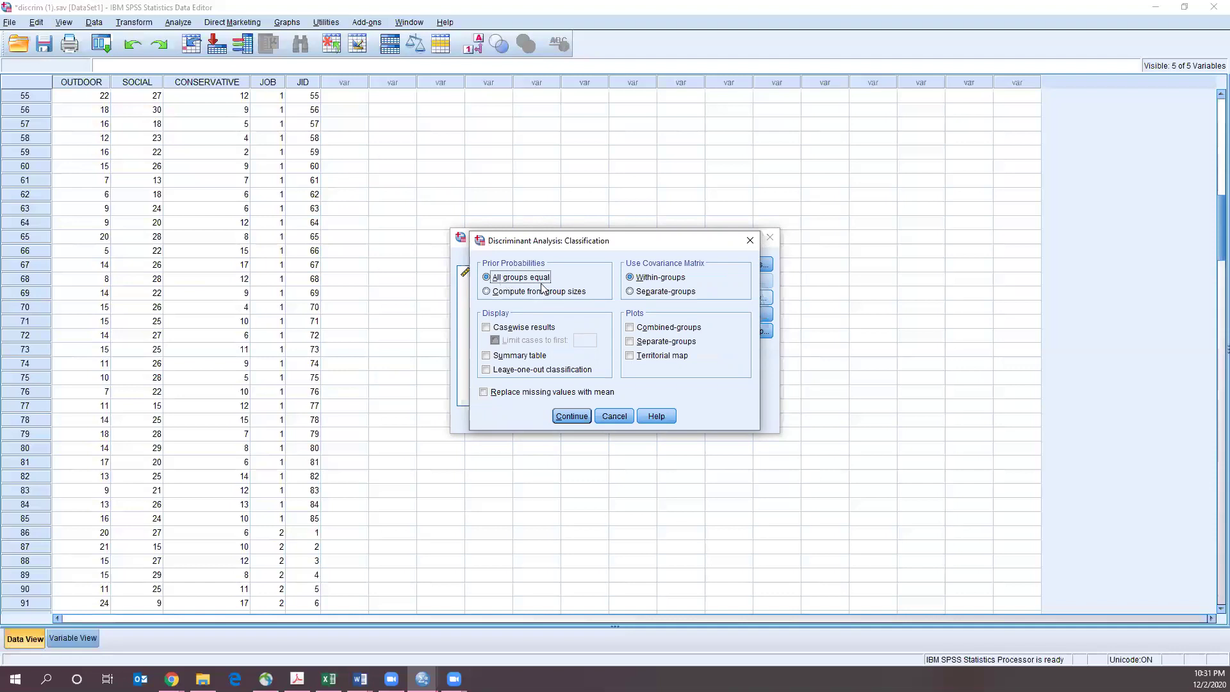
left_click(500, 360)
left_click(498, 374)
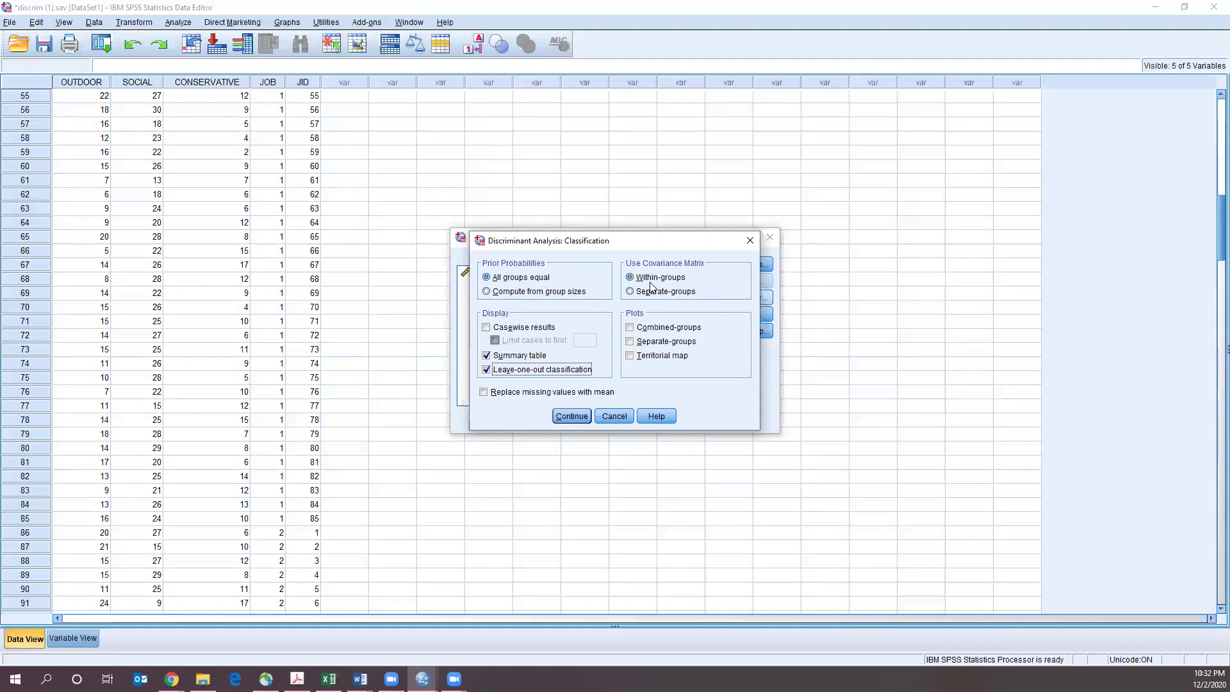
left_click(631, 328)
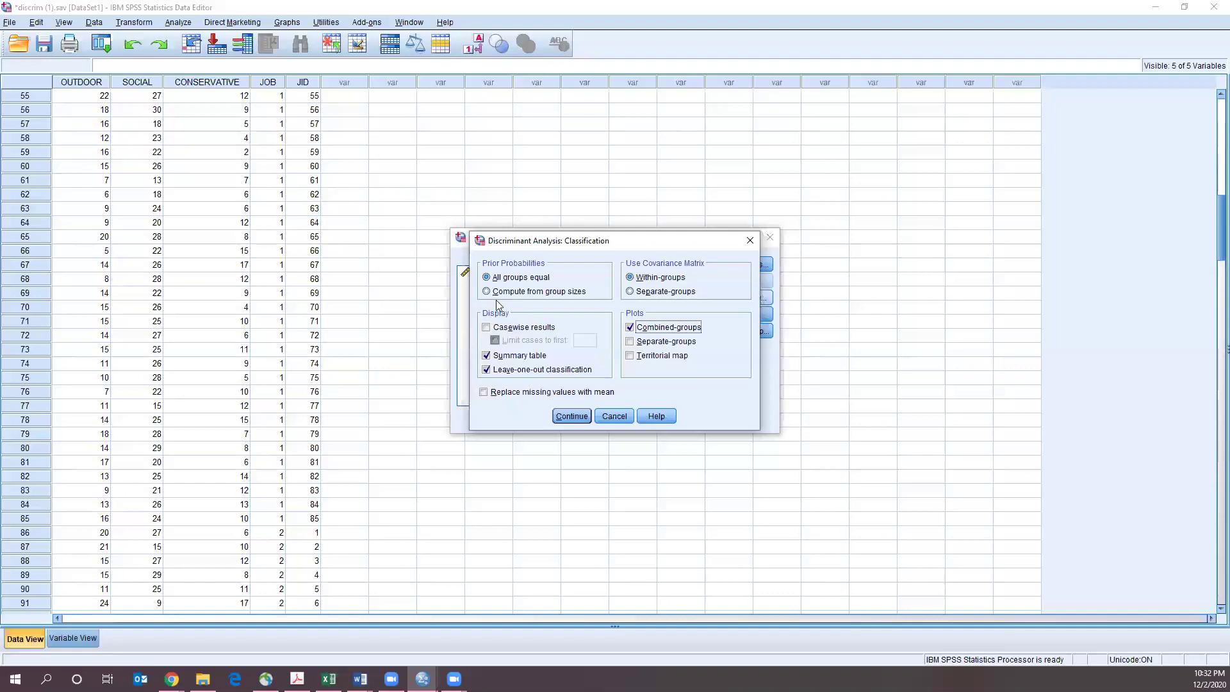
left_click(571, 414)
left_click(742, 314)
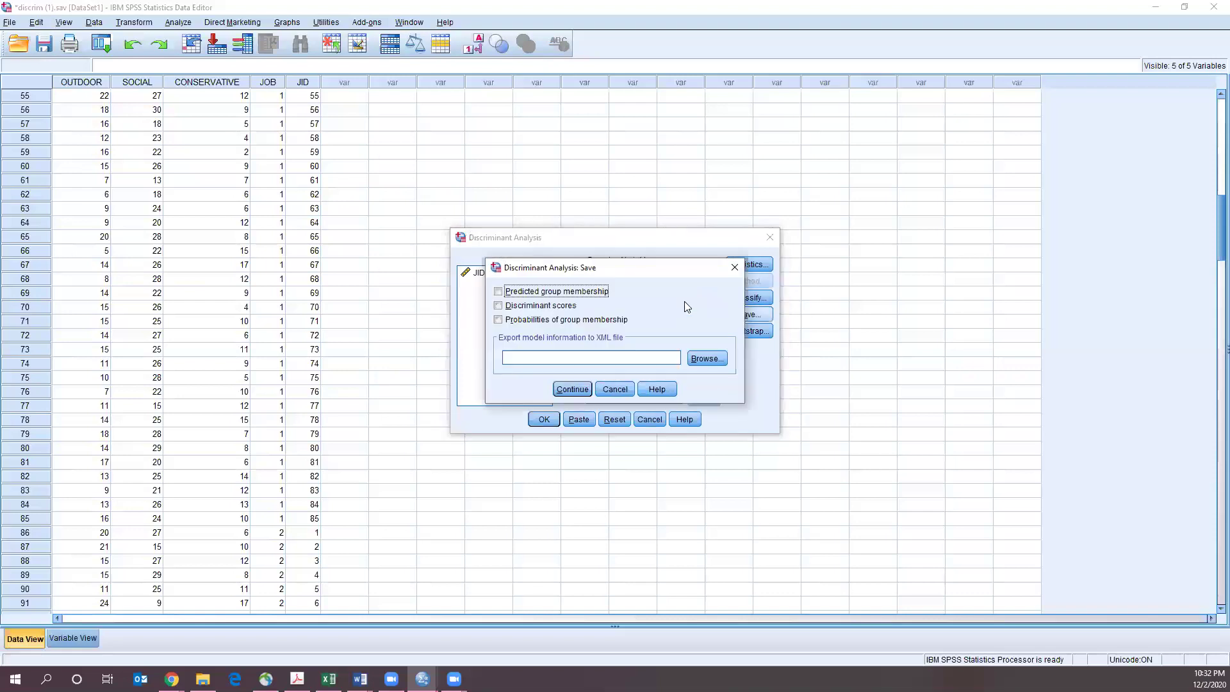
- Save predicted group membership, discriminant scores and membership probabilities, then run the analysis
left_click(500, 292)
left_click(499, 306)
left_click(499, 320)
left_click(572, 390)
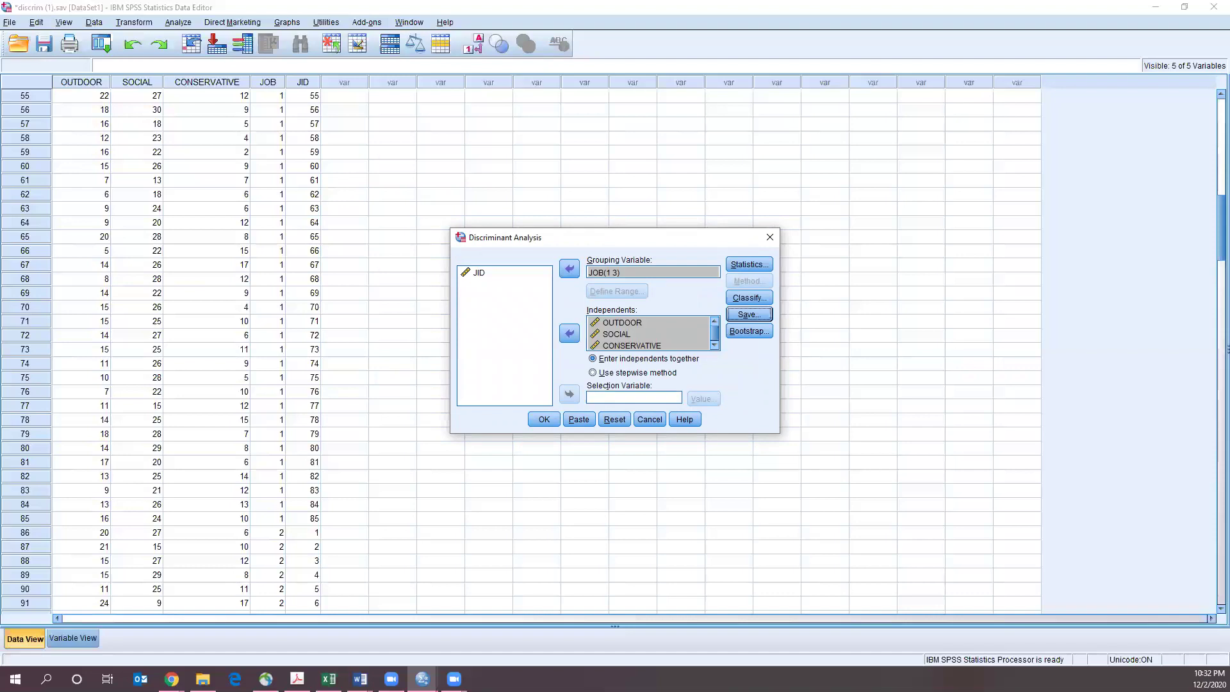
left_click(542, 419)
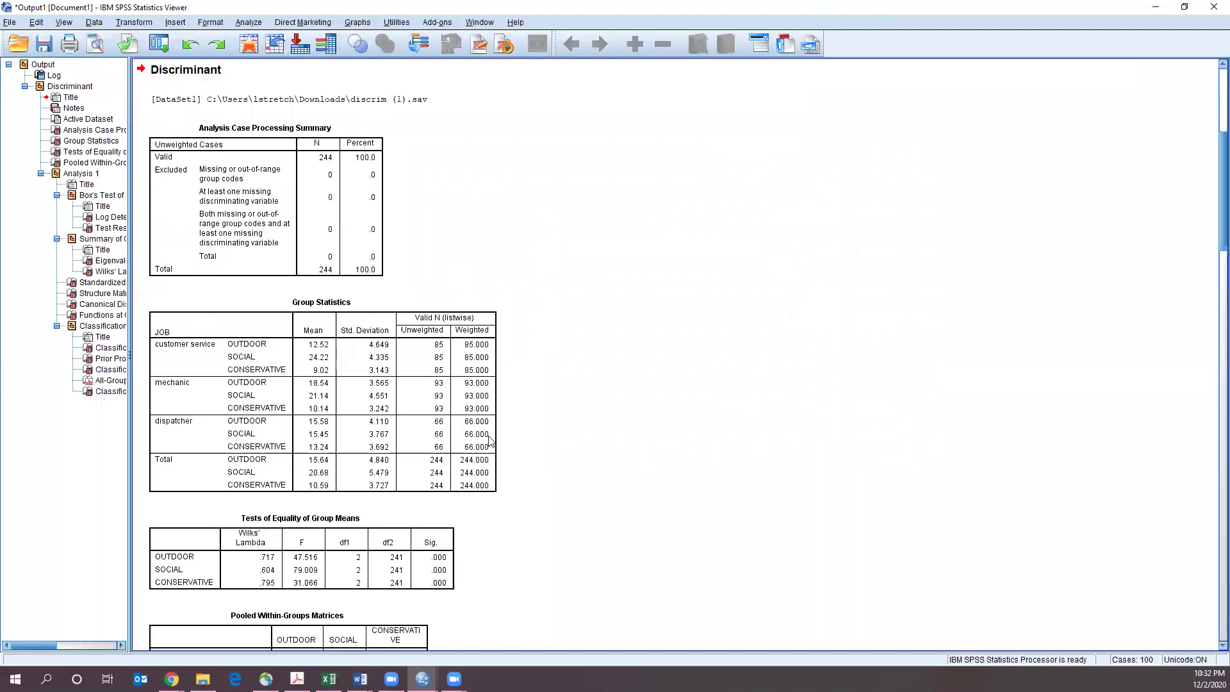
- Review the Group Statistics table and canonical functions chart, then minimize the Viewer and Data Editor
left_click(482, 428)
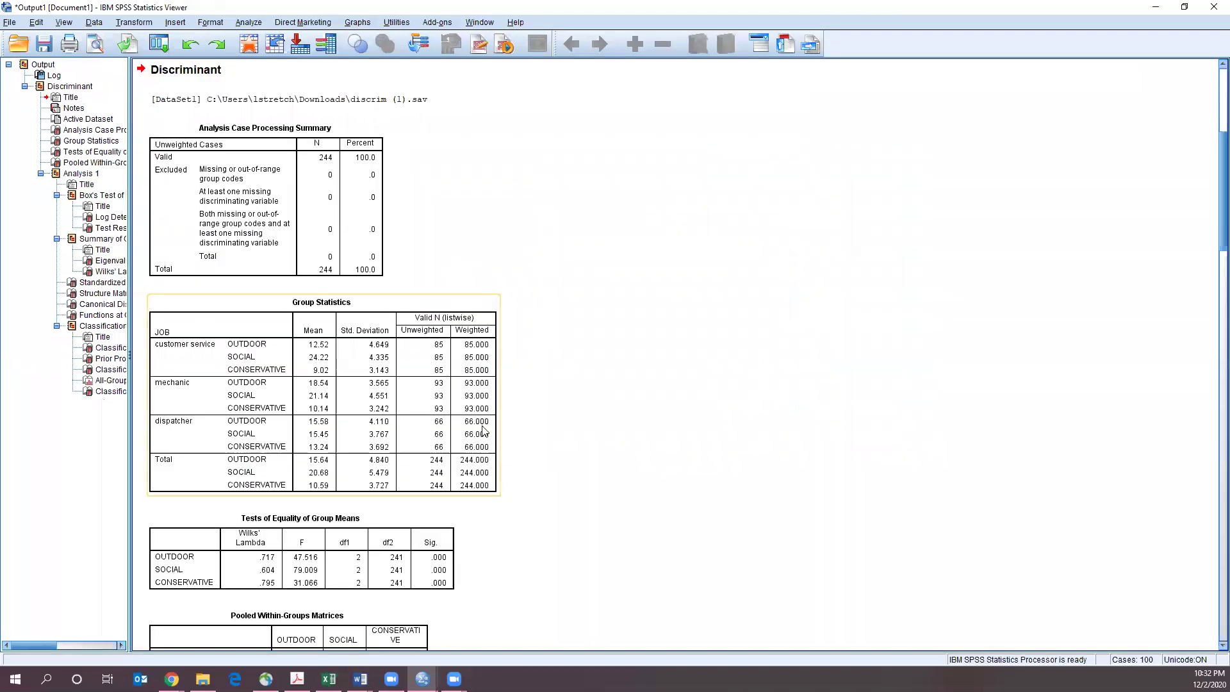
scroll(480, 424, "down", 10)
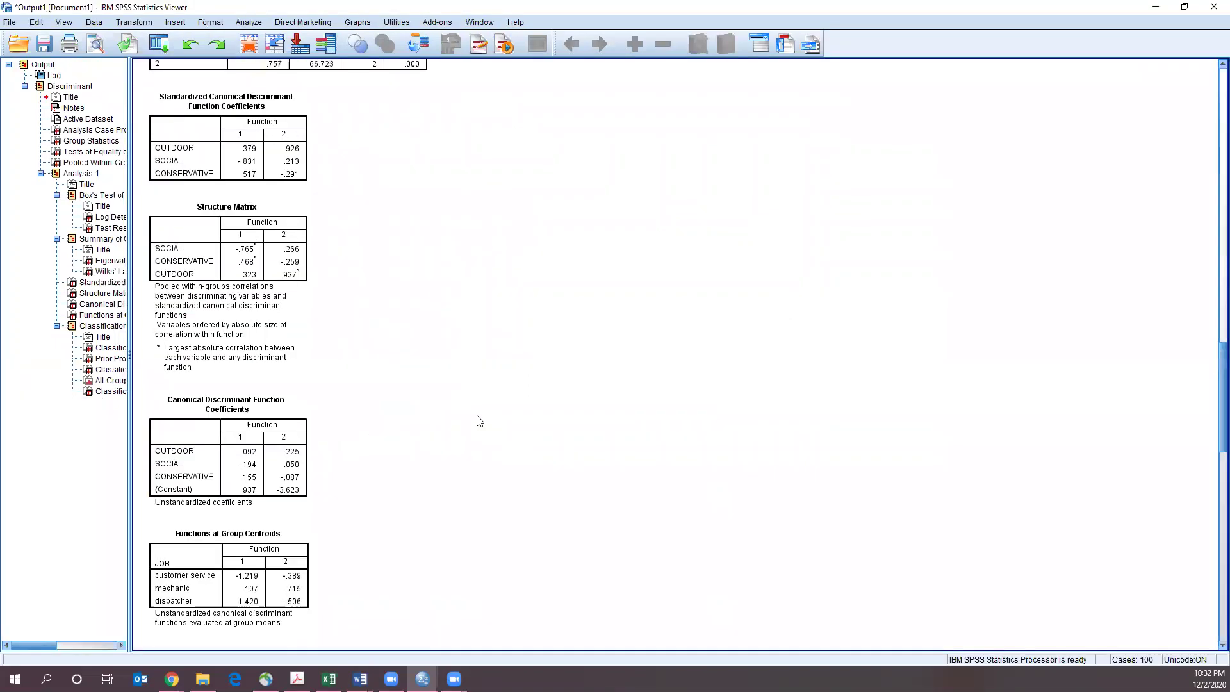
scroll(398, 201, "down", 10)
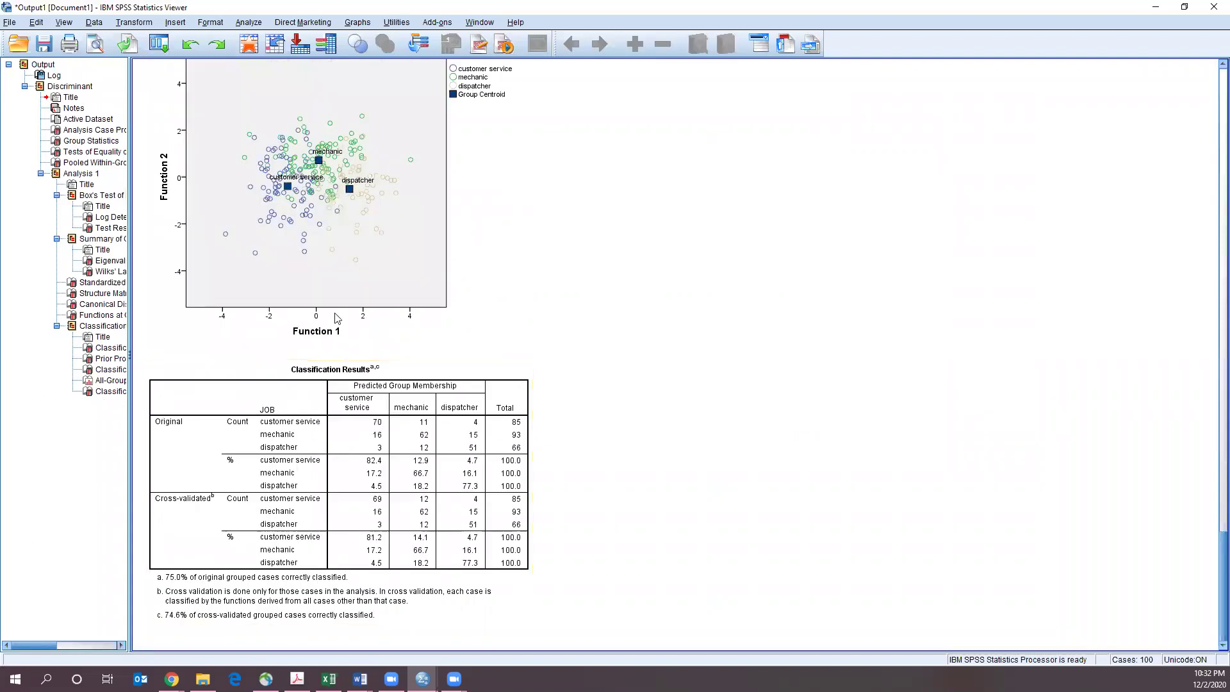
left_click(412, 229)
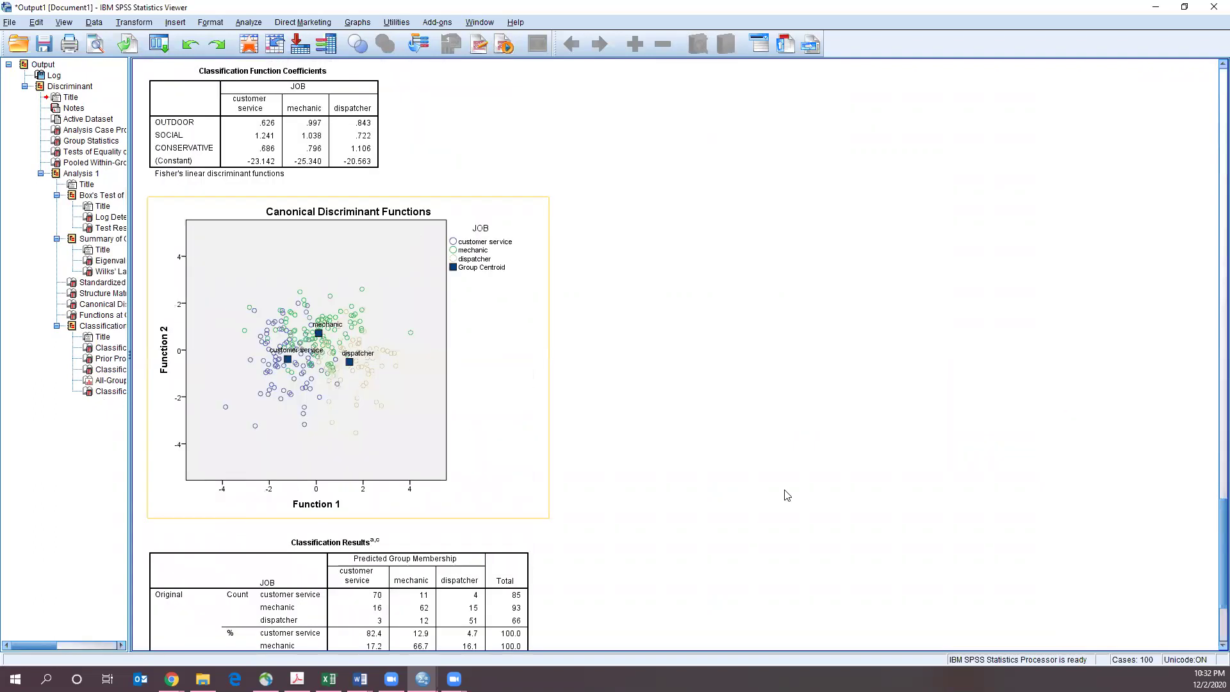
scroll(868, 365, "down", 3)
scroll(1195, 8, "up", 12)
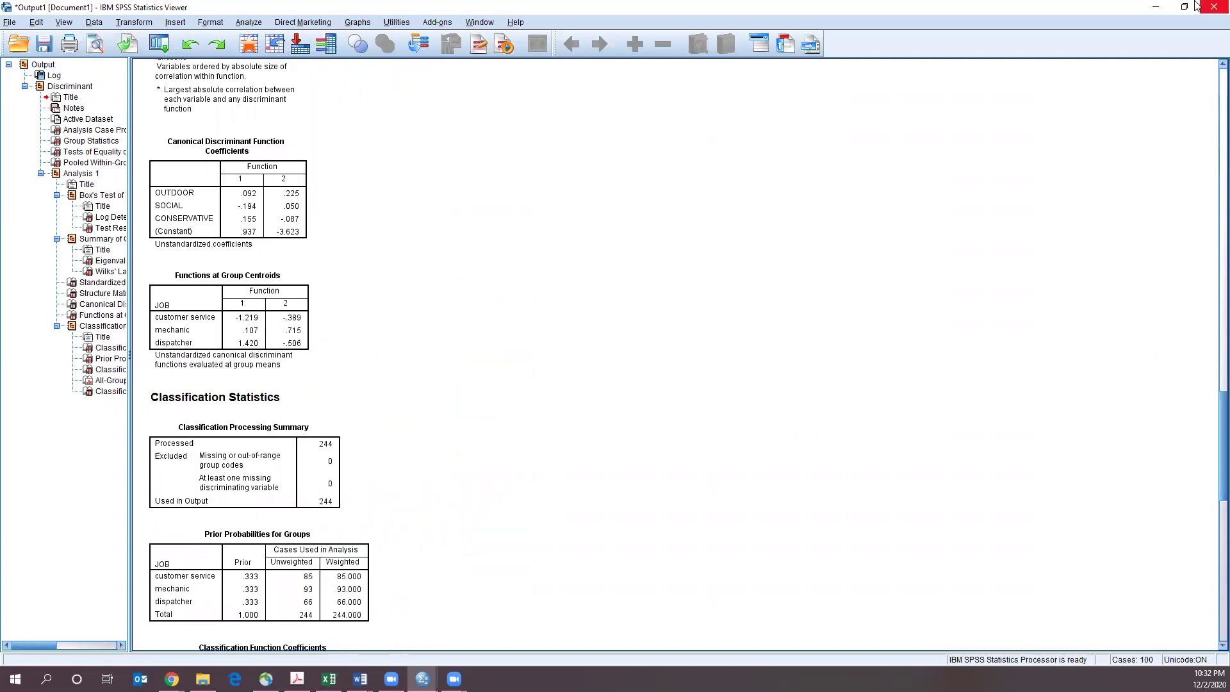
left_click(1157, 8)
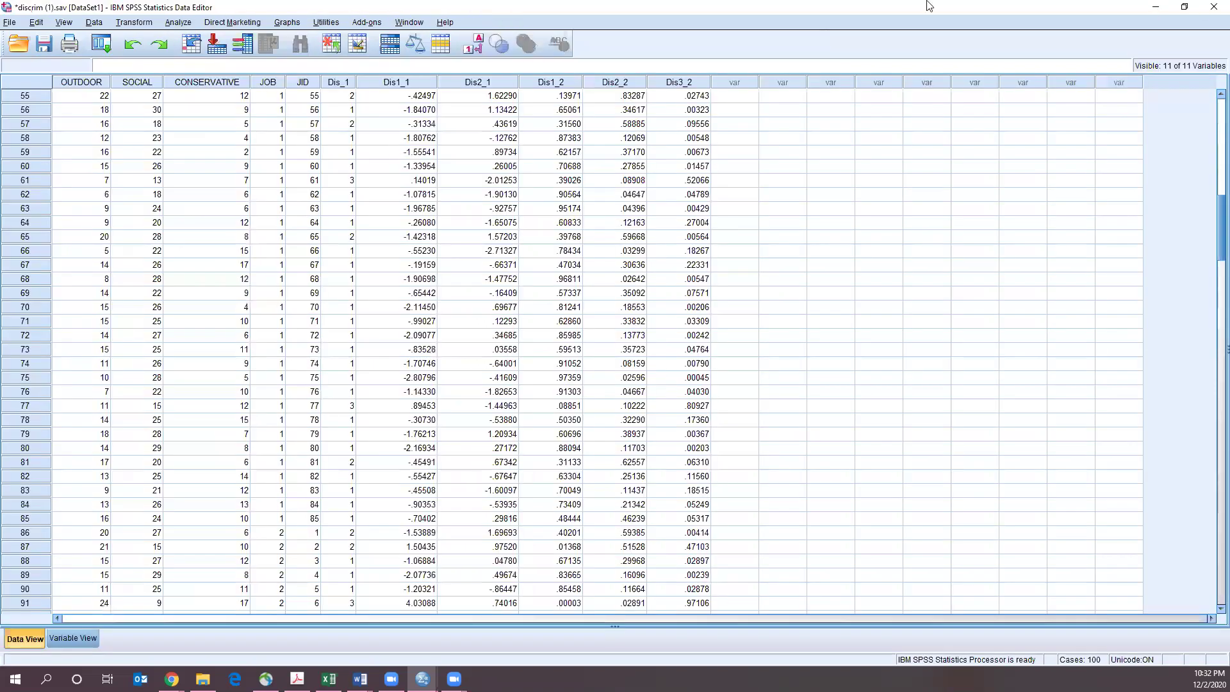
key("super+d")
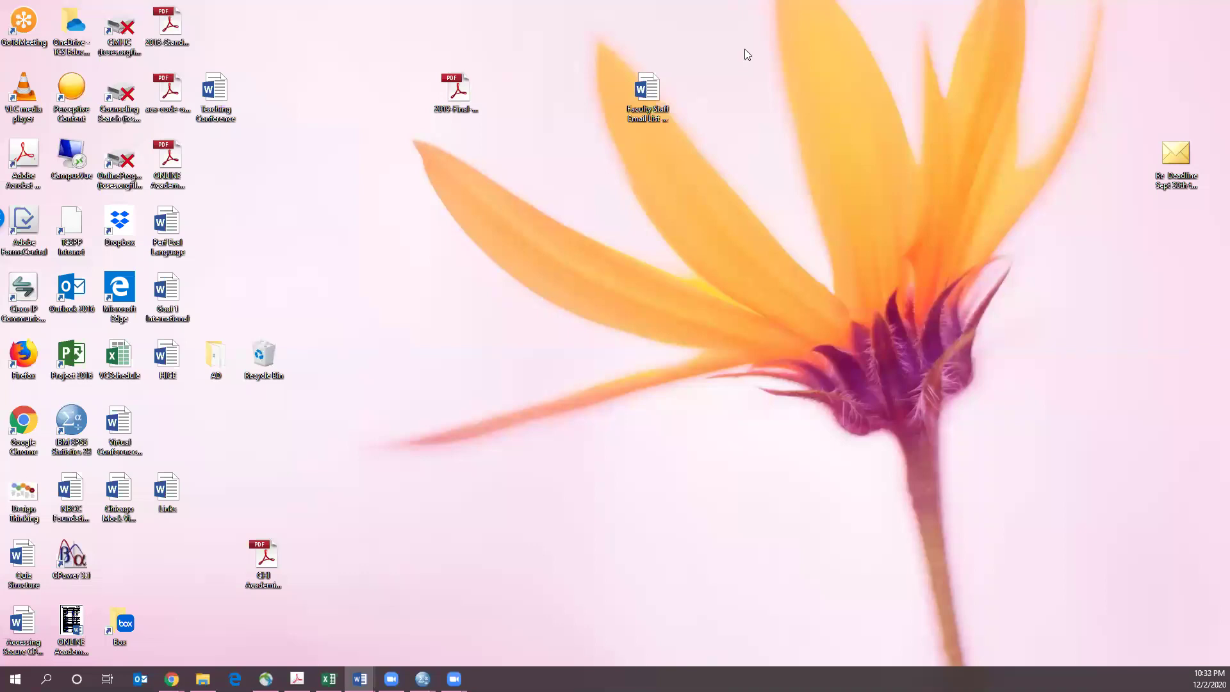
- Bring up the Module 6 Homework Lab Part 2 document maximized, scrolled to the Tests of Equality of Group Means table
key("alt+Tab")
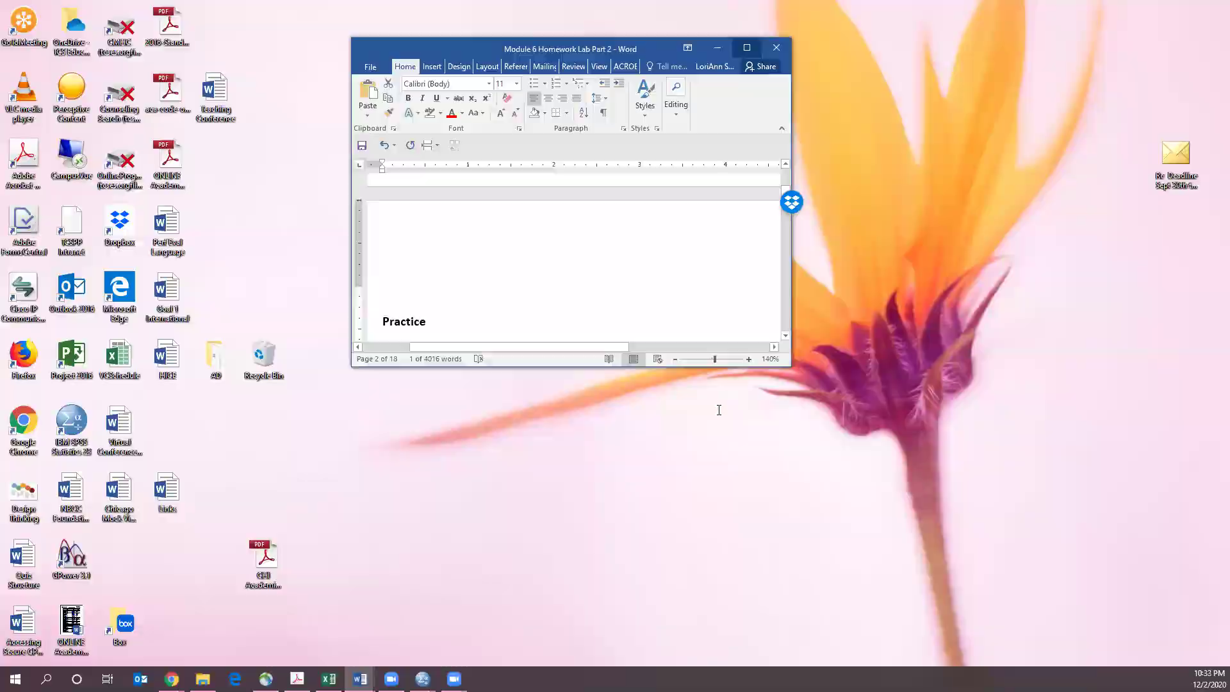
key("super+Up")
scroll(705, 373, "down", 10)
scroll(564, 332, "down", 3)
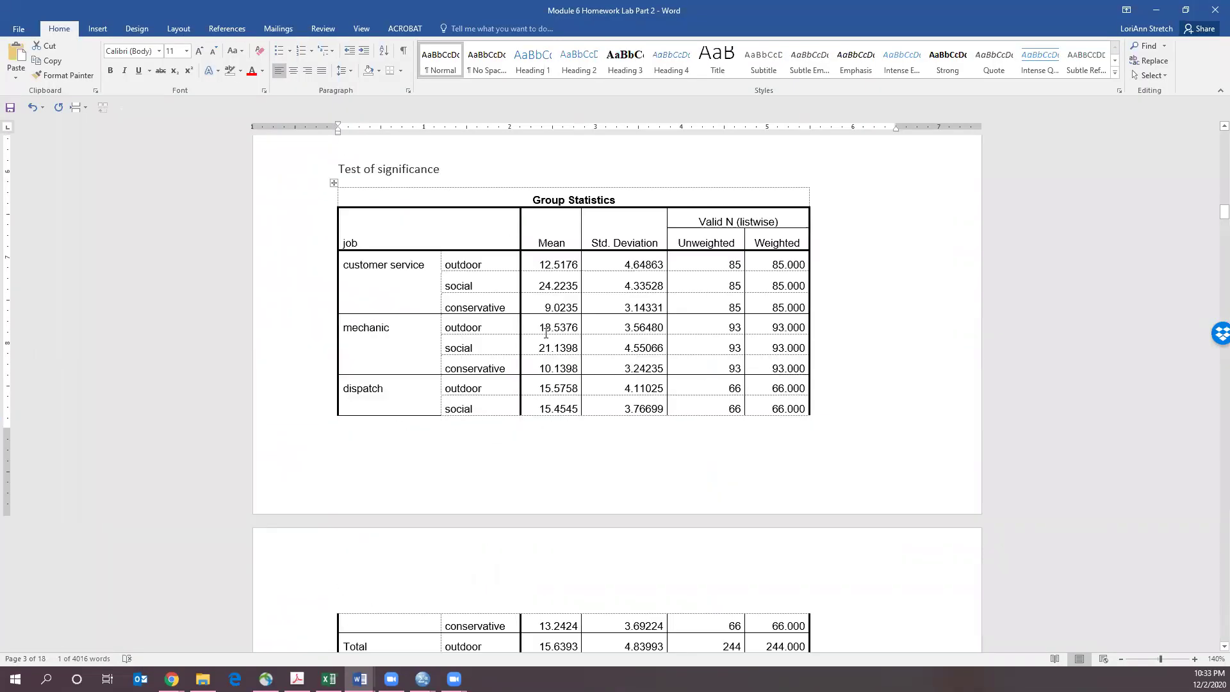
left_click(416, 252)
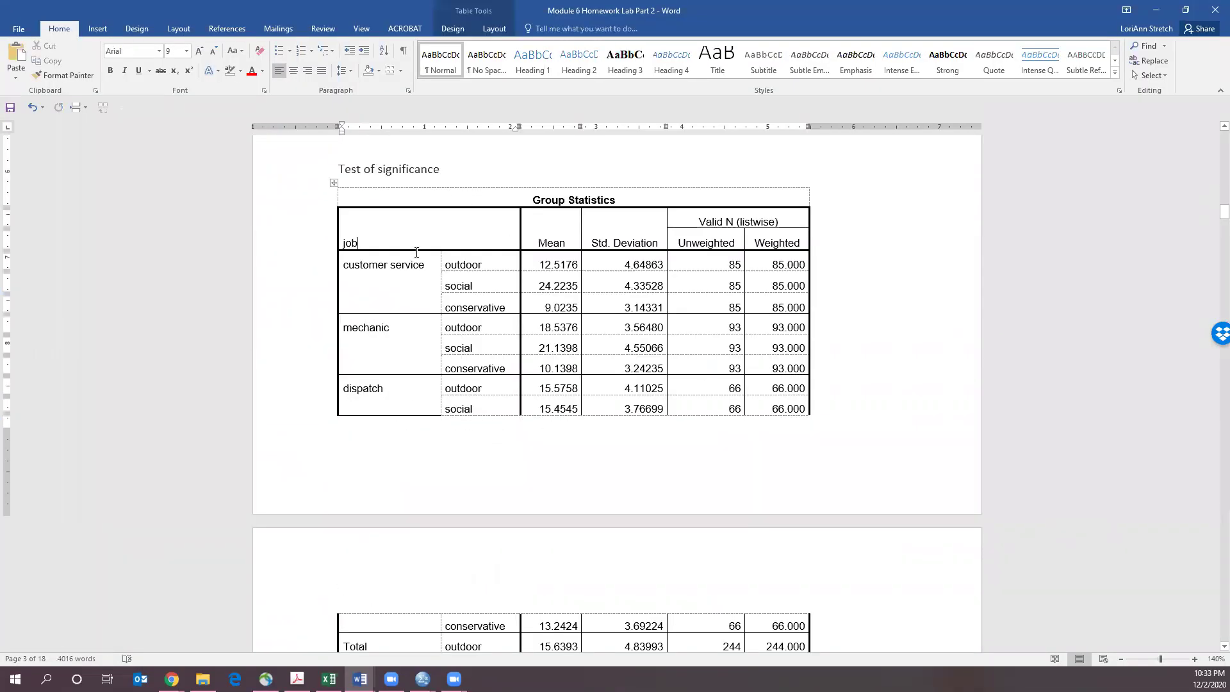
scroll(510, 369, "down", 1)
scroll(557, 174, "down", 1)
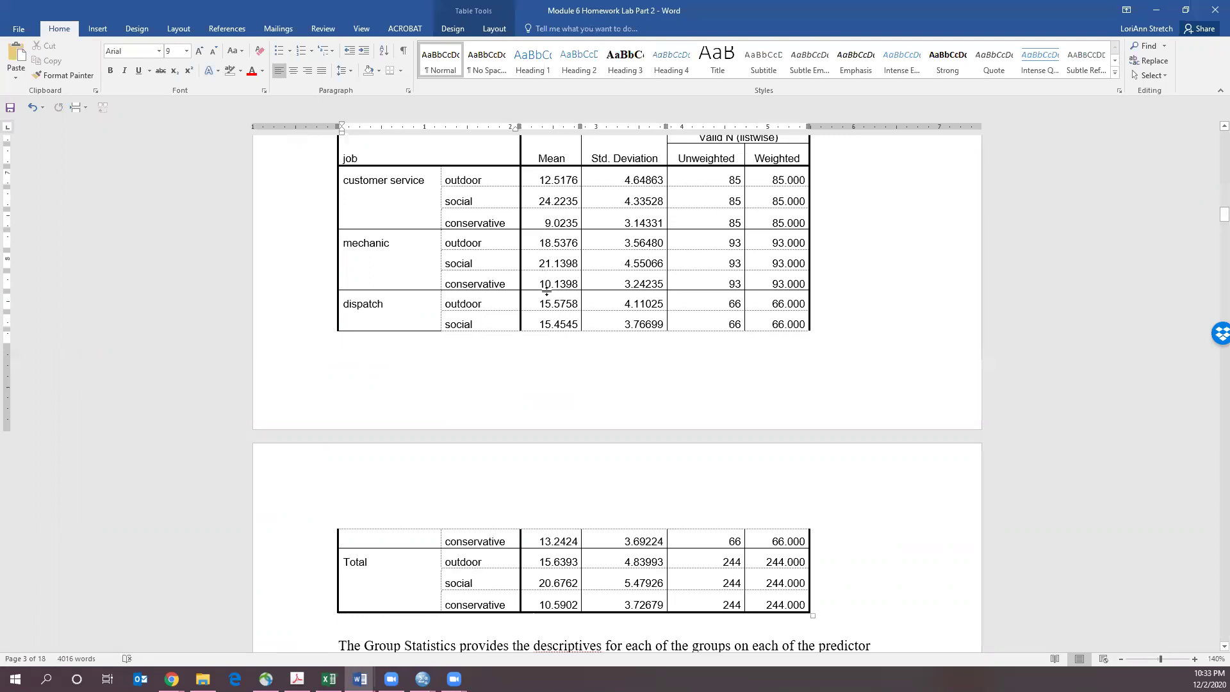
scroll(552, 321, "down", 2)
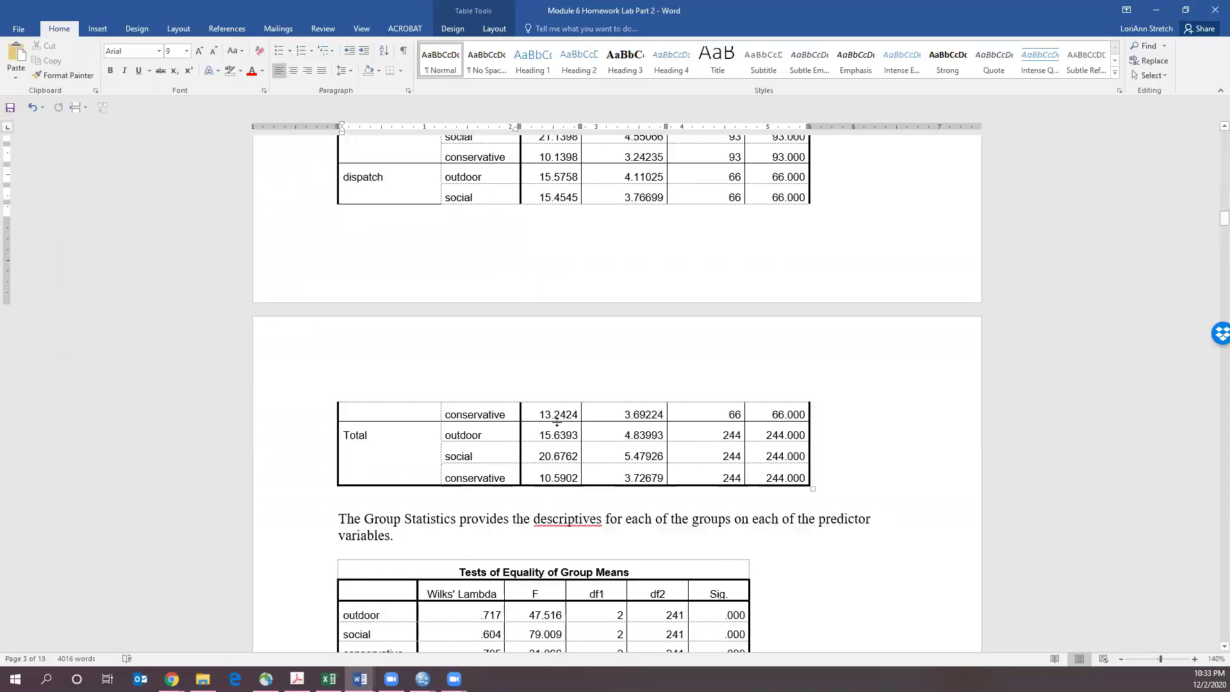
scroll(543, 419, "down", 3)
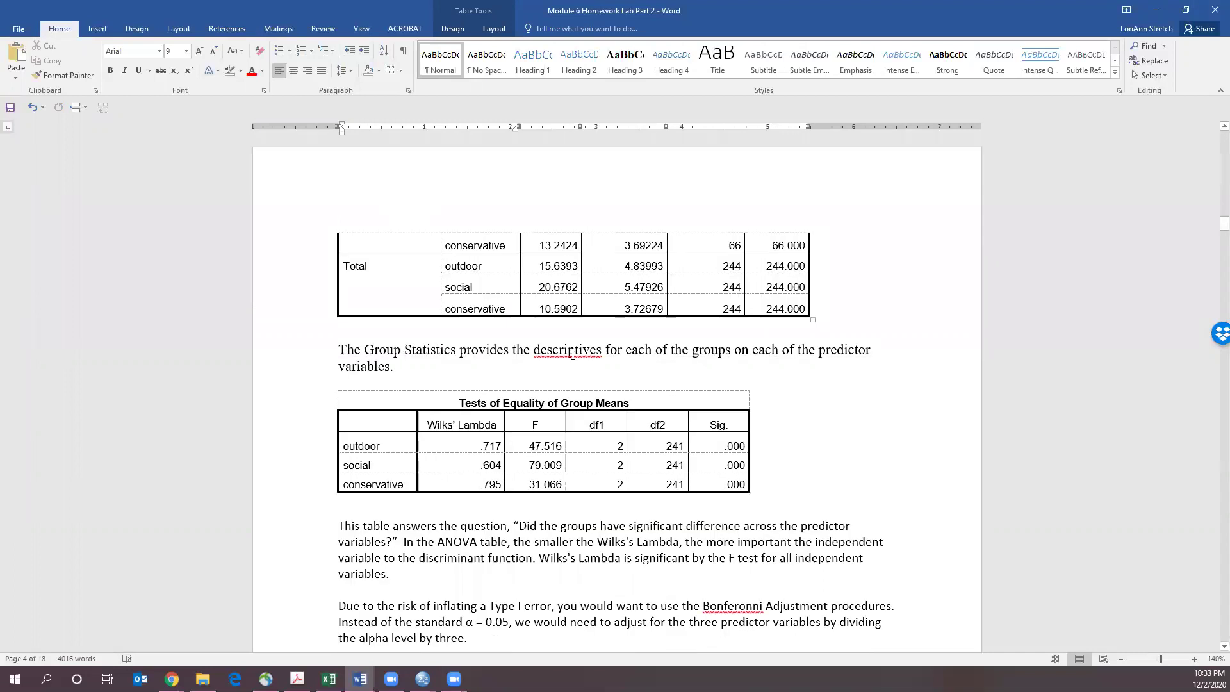